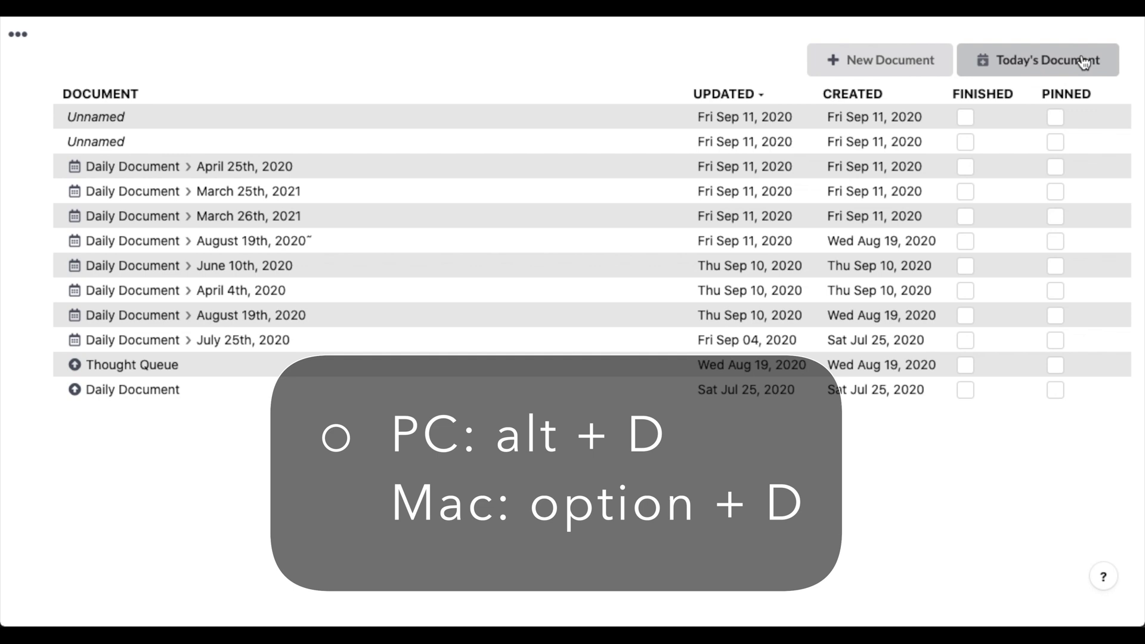
# Step: Write nested Daily Journaling entries with a [[Tired]] reference and a September 13th, 2020 date
pyautogui.click(1039, 67)
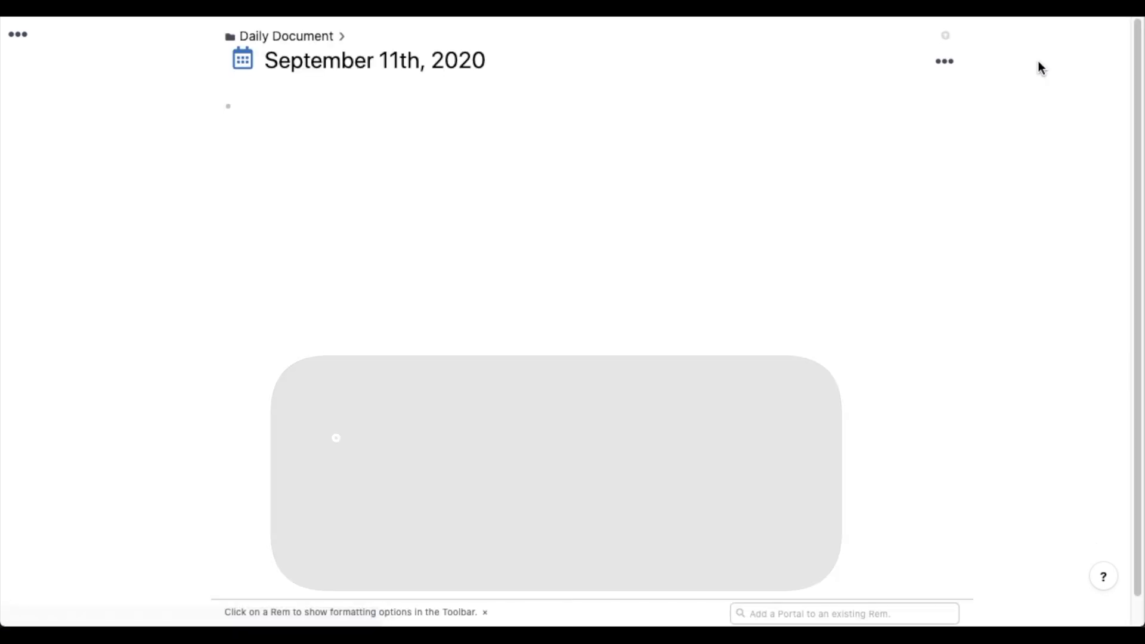
pyautogui.write('Daily Journaling')
pyautogui.press('Return')
pyautogui.press('Tab')
pyautogui.write("today I'm feeling [[tired")
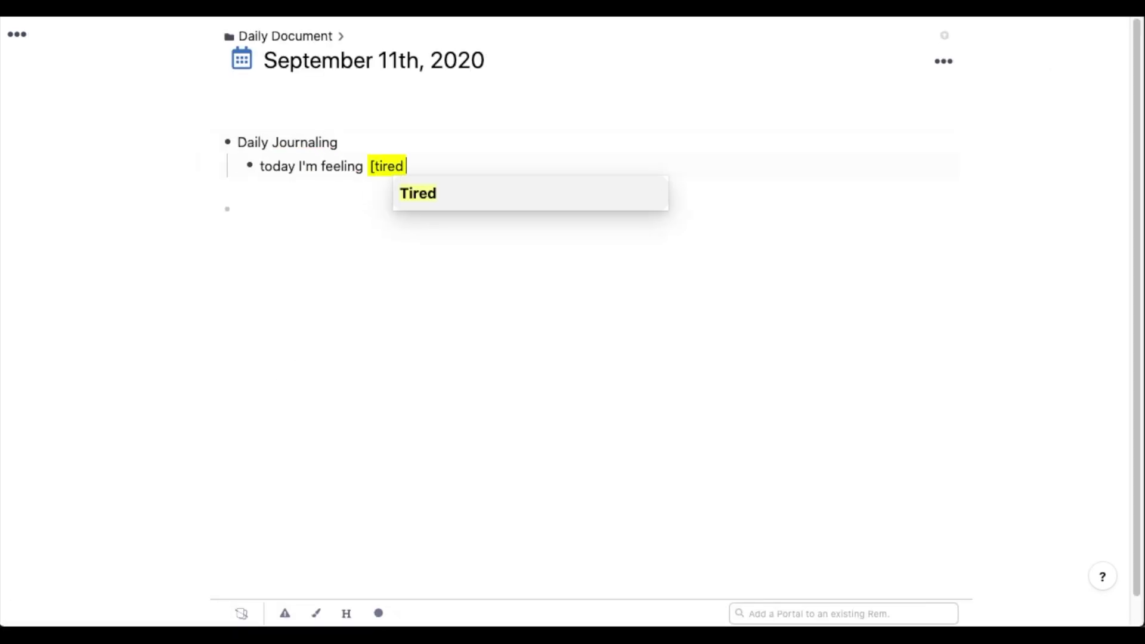
pyautogui.press('Return')
pyautogui.write("because I'm trying to cut back on coffee")
pyautogui.press('Return')
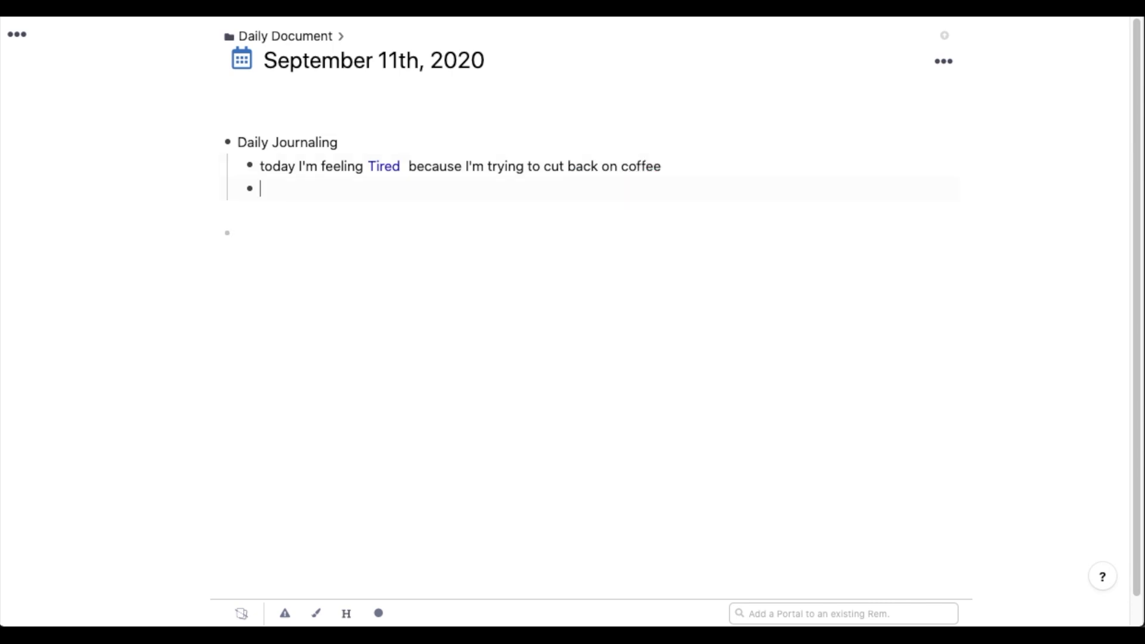
pyautogui.write('I am grateful that my grandparents tested negative for')
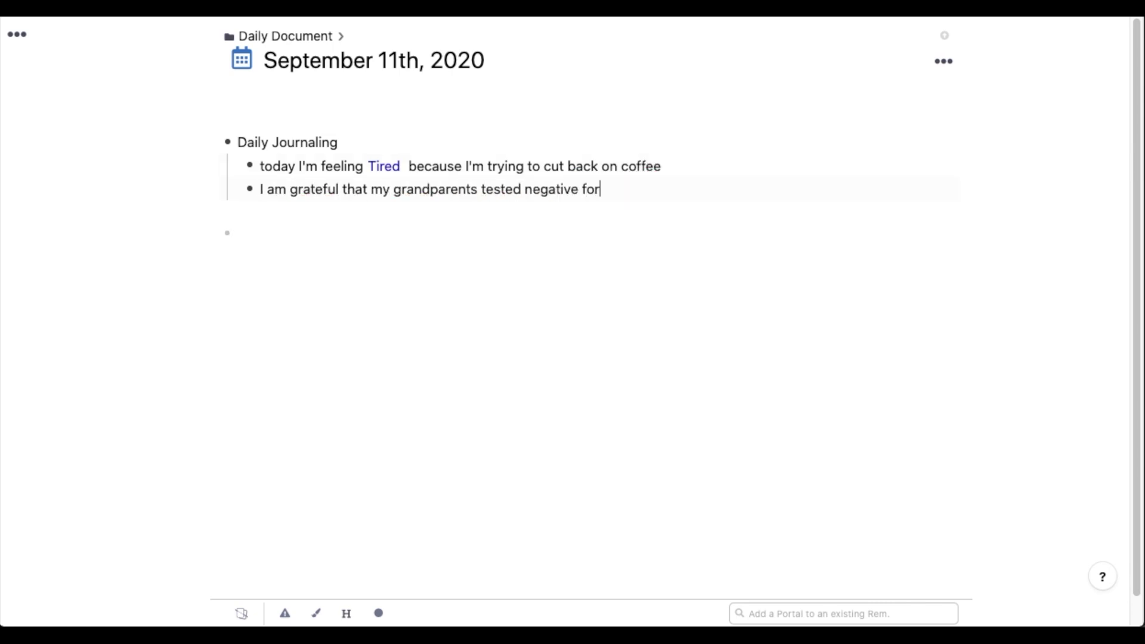
pyautogui.write(' covid')
pyautogui.press('Return')
pyautogui.write('I want to watch the movie tenet b')
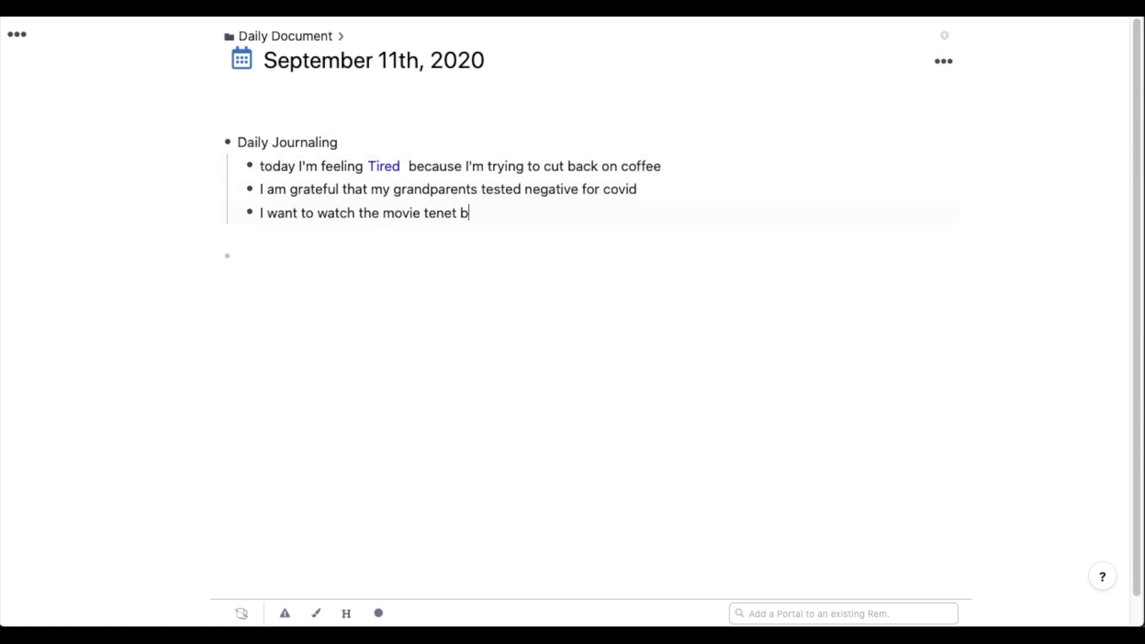
pyautogui.write("ut theaters aren't open")
pyautogui.press('Return')
pyautogui.write('I want to finish editing this video')
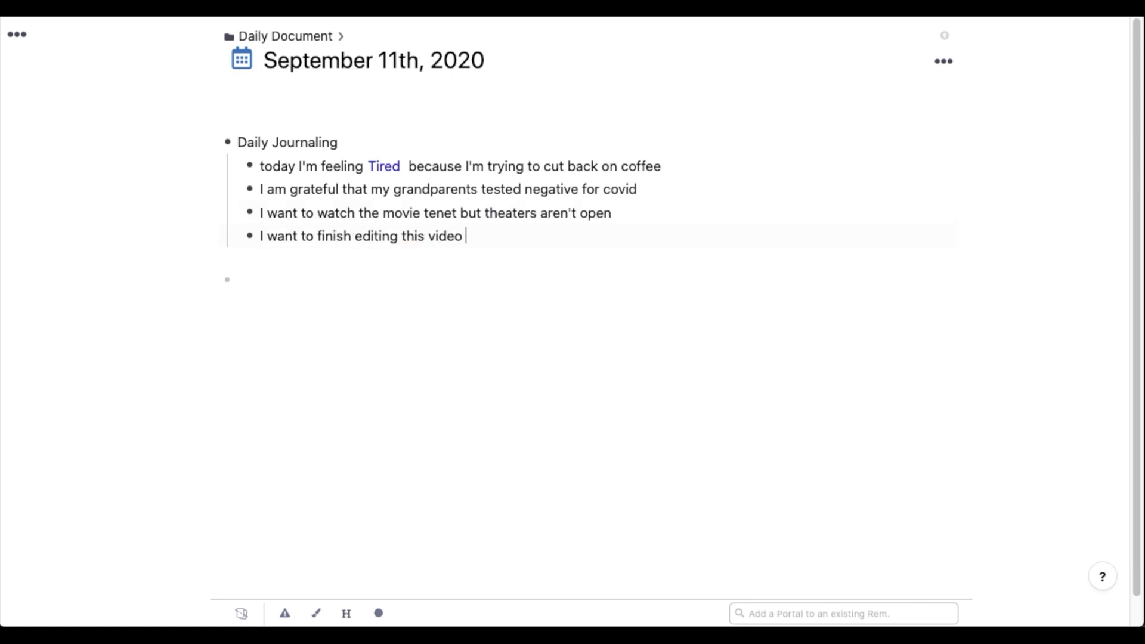
pyautogui.write(' by !!sun')
pyautogui.press('Return')
pyautogui.press('Return')
pyautogui.write('T')
# Step: Add a Todays' Tasks list with essay, zoom call and Groceries holding bread, milk, eggs
pyautogui.hotkey('shift', 'Tab')
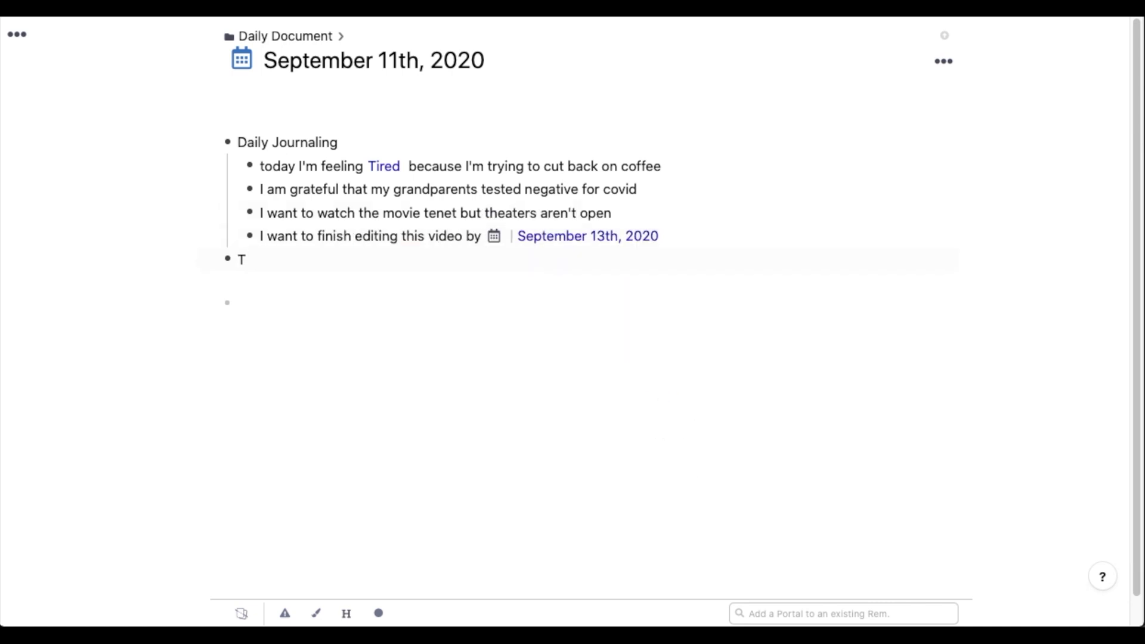
pyautogui.write("odays' Tasks")
pyautogui.press('Return')
pyautogui.press('Tab')
pyautogui.write('start w')
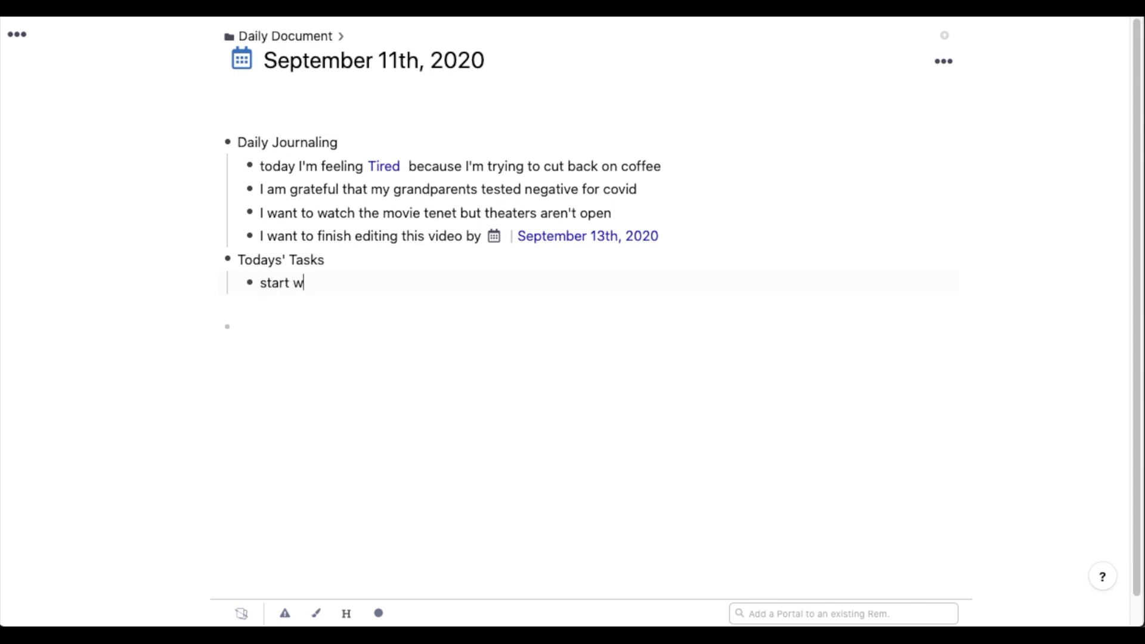
pyautogui.write('iriting my essay for psychology class')
pyautogui.press('Return')
pyautogui.write('zoom call with')
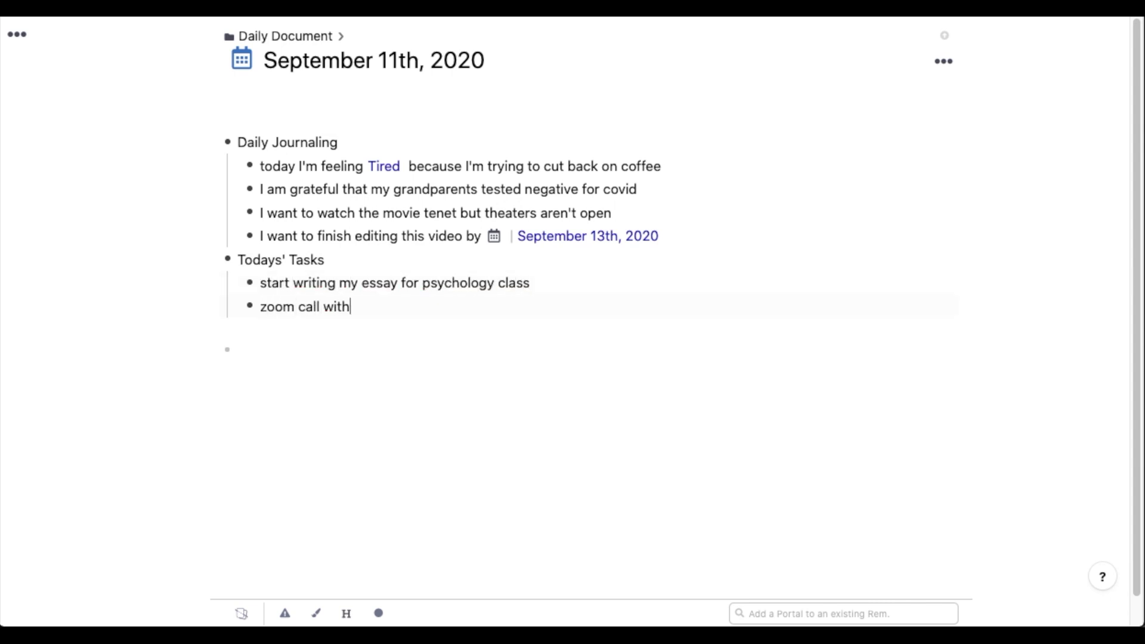
pyautogui.write(' Jon at 11AM')
pyautogui.press('Return')
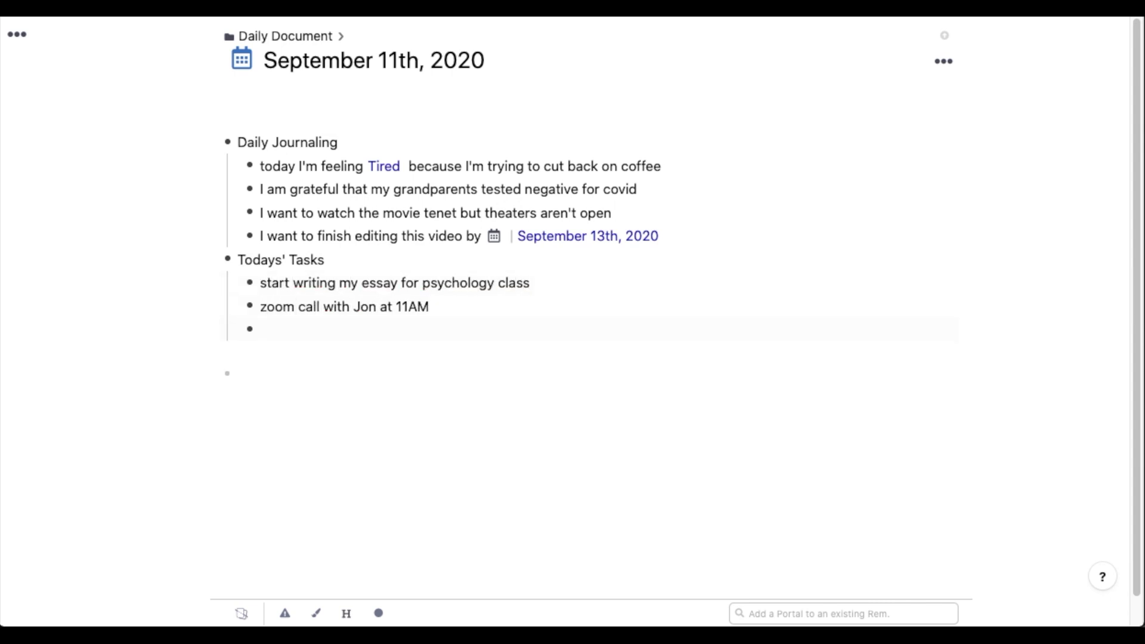
pyautogui.write('Groceries')
pyautogui.press('Return')
pyautogui.press('Tab')
pyautogui.write('bread milk')
pyautogui.press('Return')
pyautogui.write('eggs')
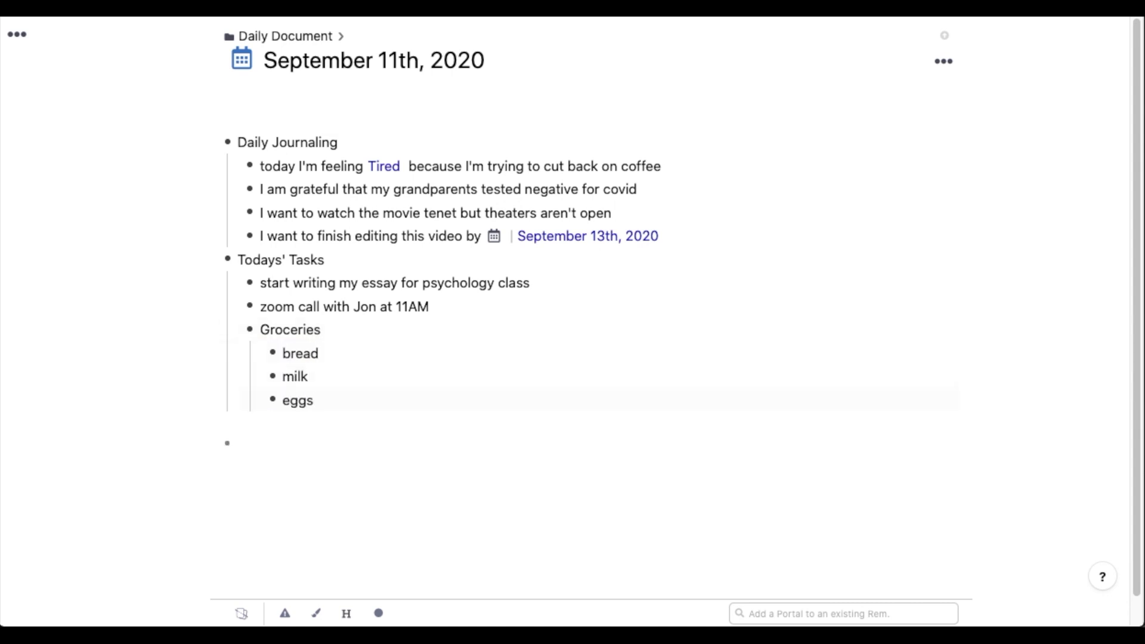
# Step: Make bread, milk, eggs and the essay and zoom call lines into to-dos
pyautogui.hotkey('ctrl', 'Return')
pyautogui.press('Up')
pyautogui.hotkey('ctrl', 'Return')
pyautogui.press('Up')
pyautogui.press('Up')
pyautogui.hotkey('ctrl', 'Return')
pyautogui.press('Up')
pyautogui.press('Up')
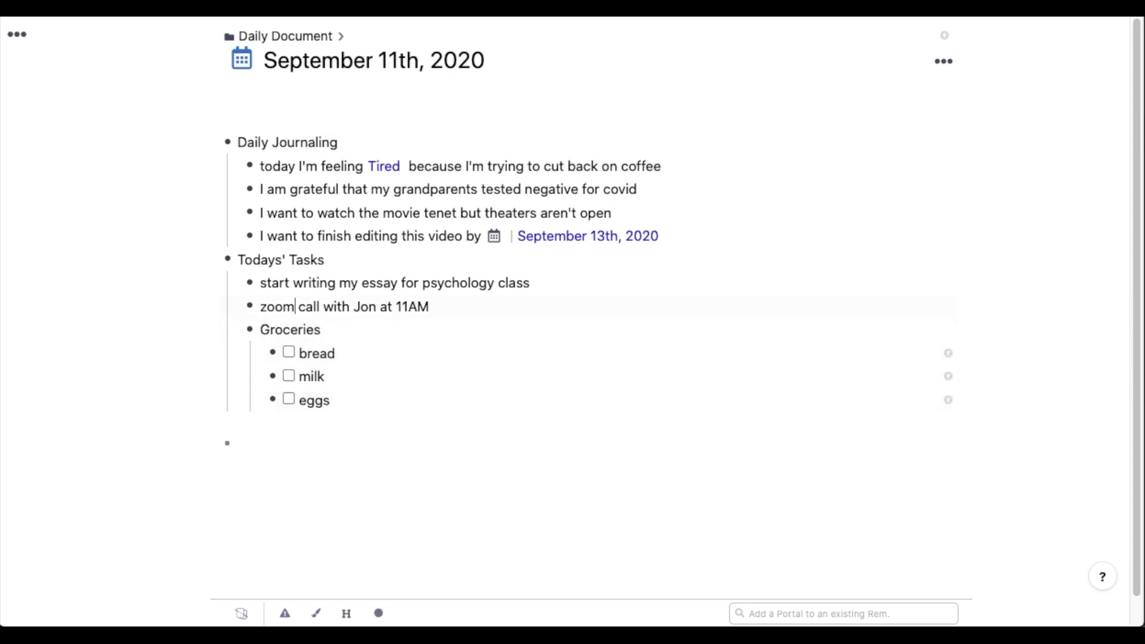
pyautogui.hotkey('ctrl', 'Return')
pyautogui.press('Up')
pyautogui.hotkey('ctrl', 'Return')
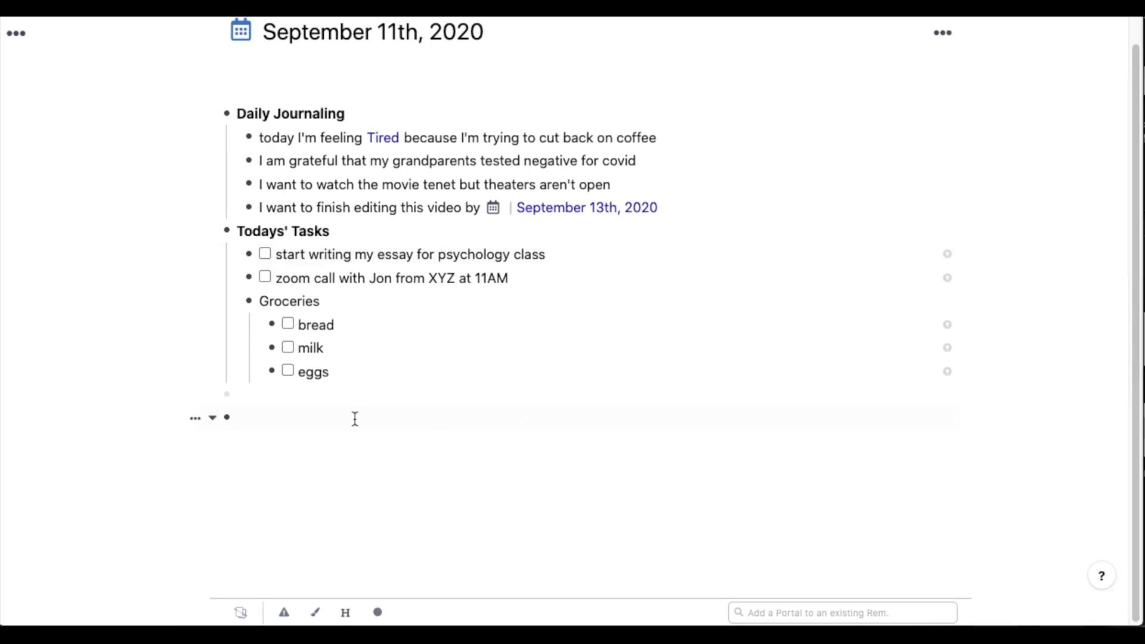
# Step: Create a Psychology Essay item below the tasks, fixing a typo, with a nested line beneath
pyautogui.click(270, 463)
pyautogui.click(271, 464)
pyautogui.write('Essay')
pyautogui.press('BackSpace')
pyautogui.press('BackSpace')
pyautogui.press('BackSpace')
pyautogui.press('BackSpace')
pyautogui.press('BackSpace')
pyautogui.write('Psych')
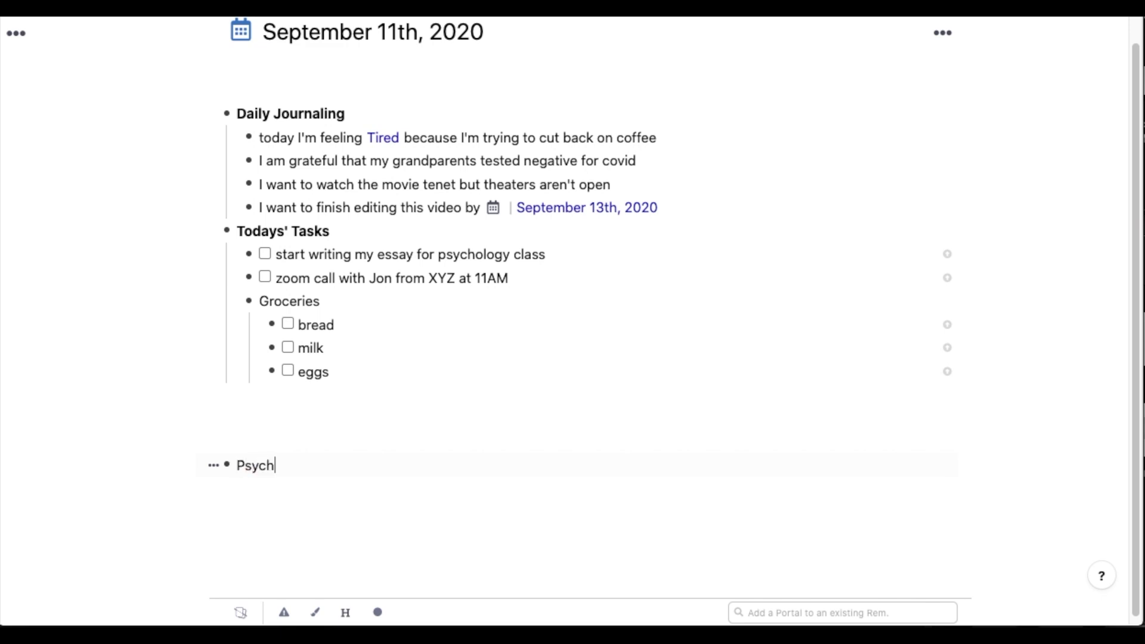
pyautogui.write('ology Essa')
pyautogui.write('y')
pyautogui.press('Return')
pyautogui.press('Tab')
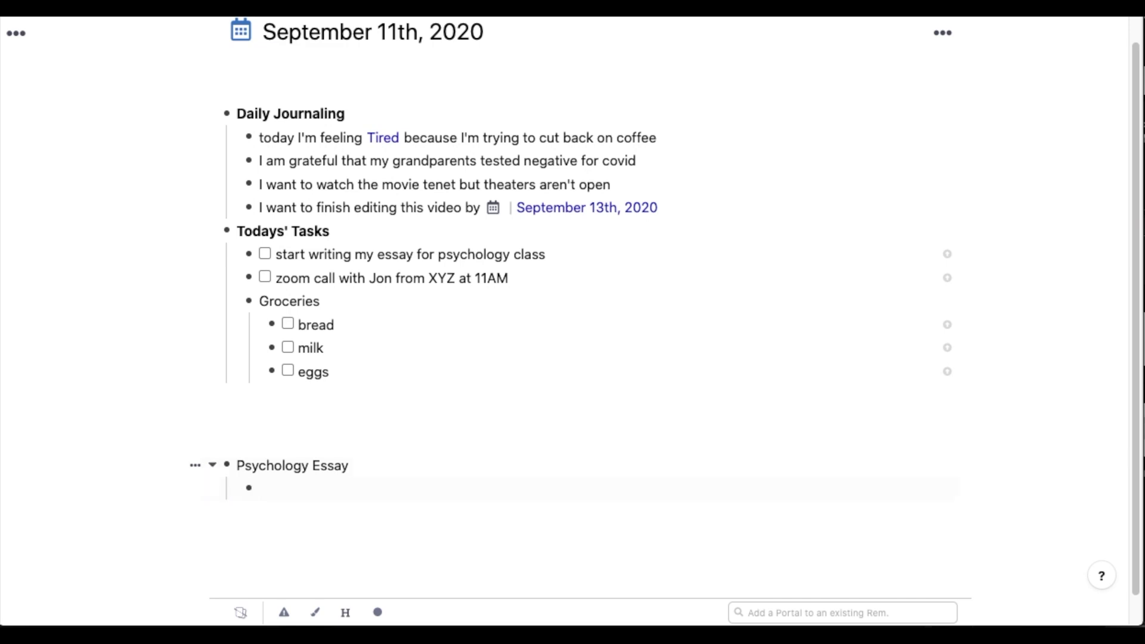
pyautogui.write('info')
pyautogui.write(' #')
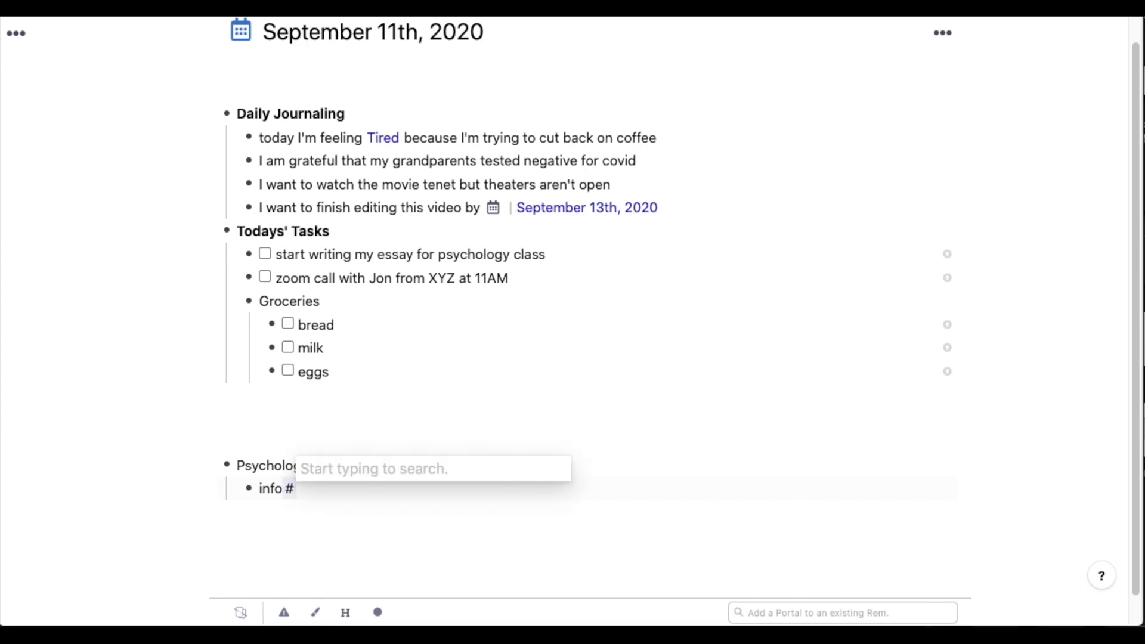
pyautogui.write('proj')
# Step: Tag info as a project template, view Psychology Essay's page, then return to September 11th
pyautogui.press('Return')
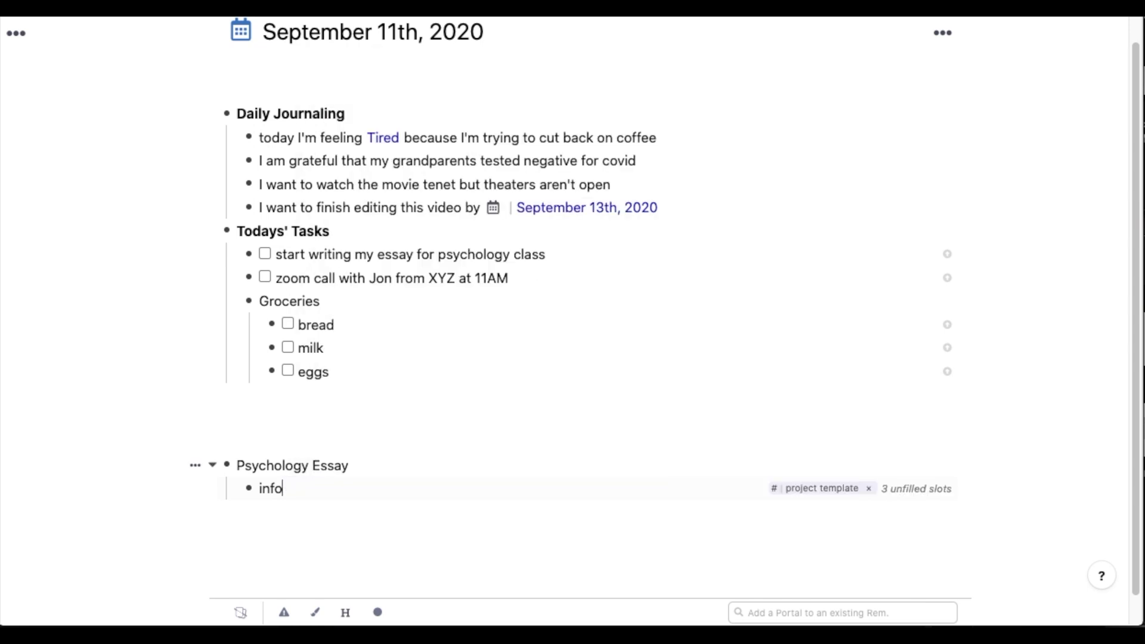
pyautogui.press('Tab')
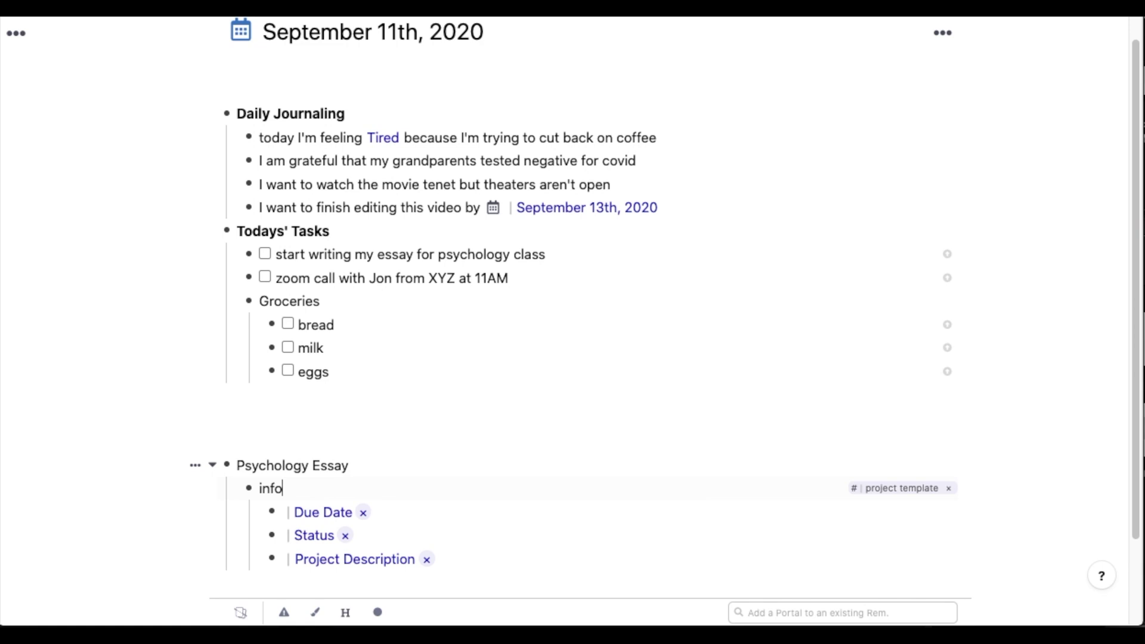
pyautogui.scroll(-2, 329, 470)
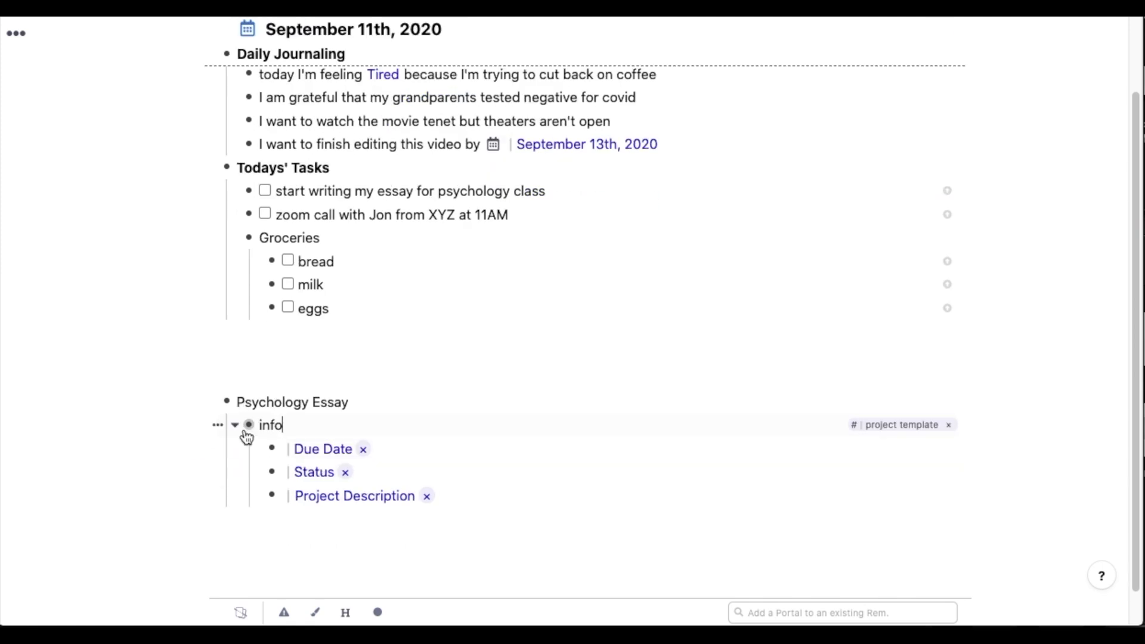
pyautogui.click(229, 403)
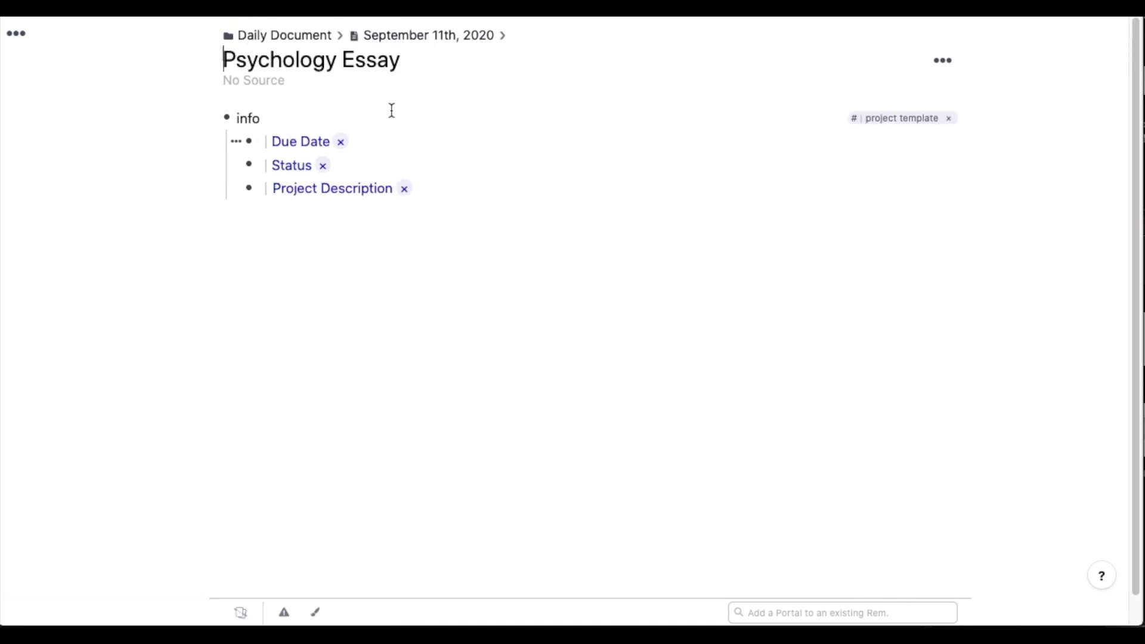
pyautogui.hotkey('alt', 'Left')
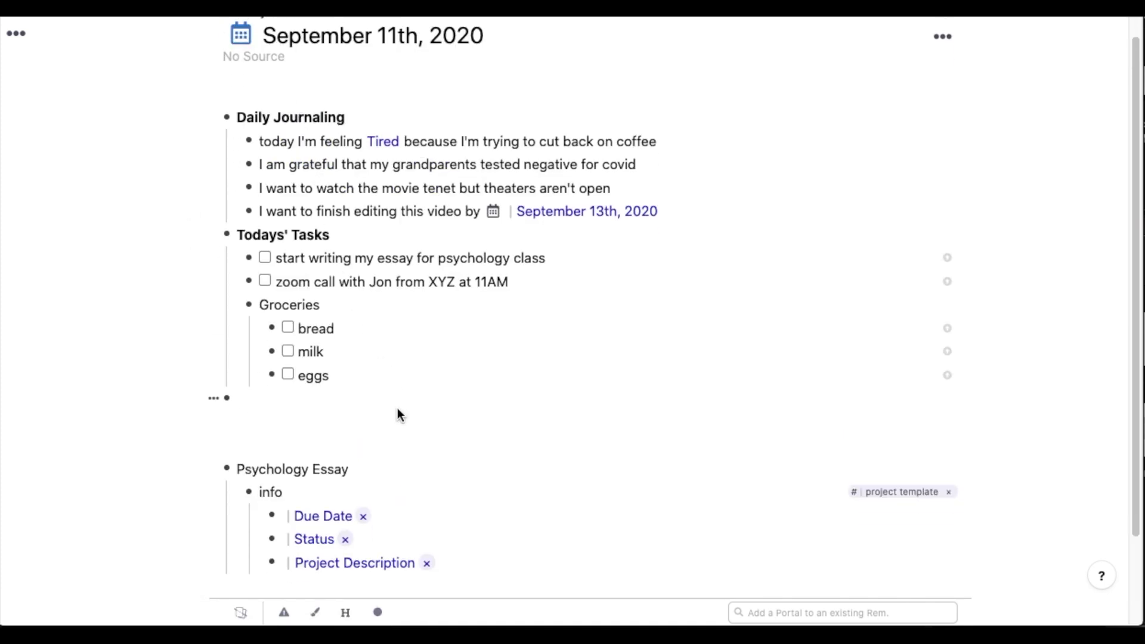
pyautogui.scroll(-3, 401, 413)
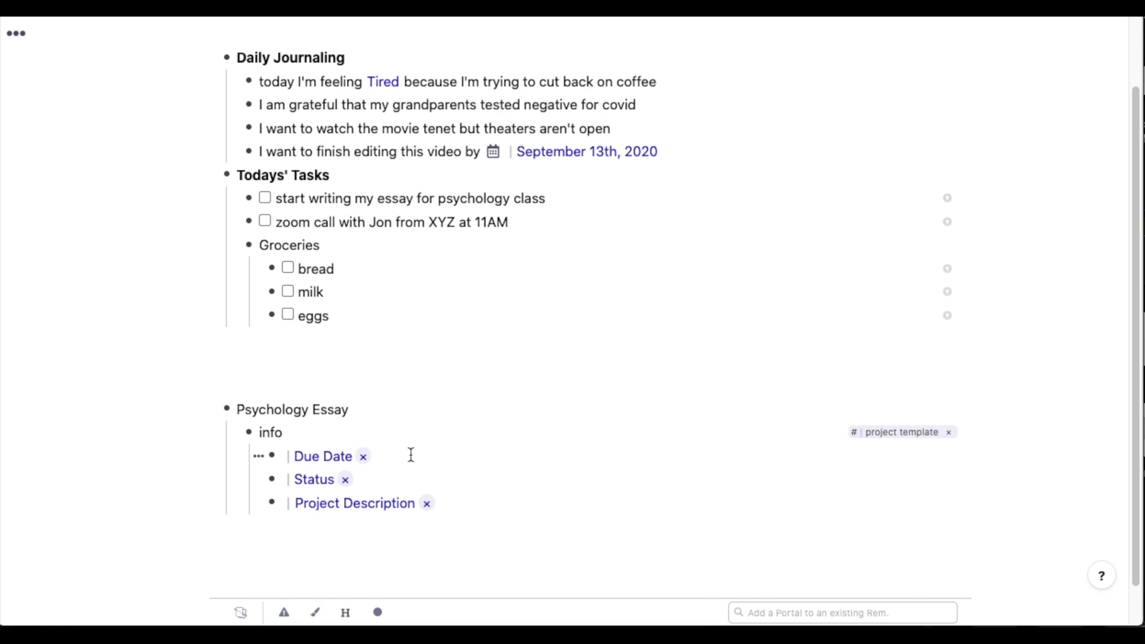
# Step: Insert a calendar emoji after Due Date and view its references
pyautogui.click(411, 455)
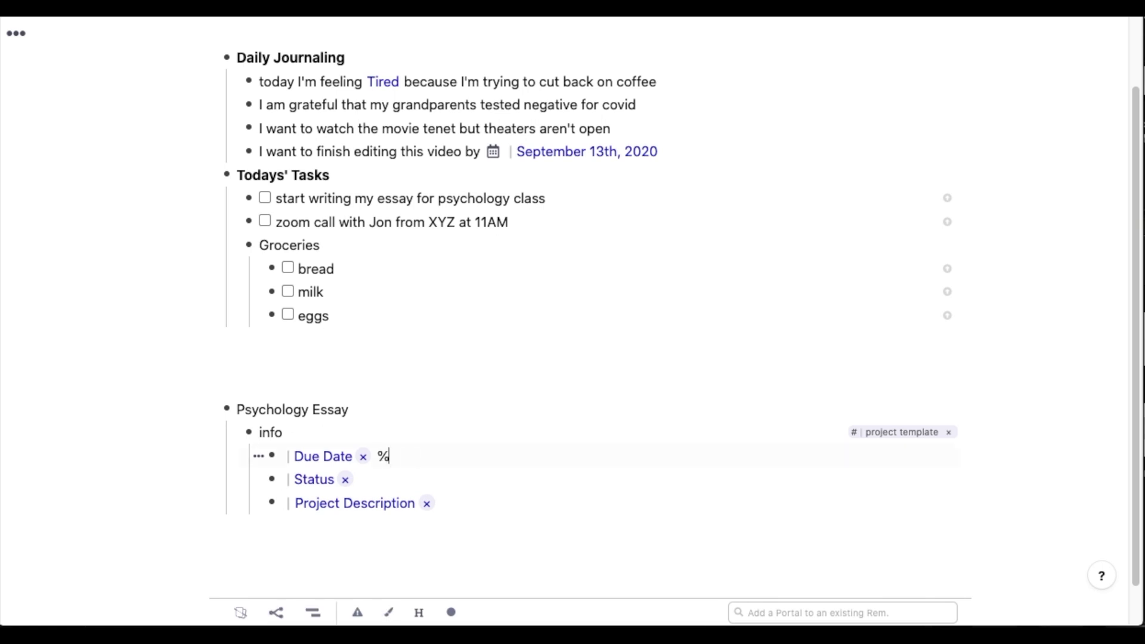
pyautogui.write('%%date')
pyautogui.press('Return')
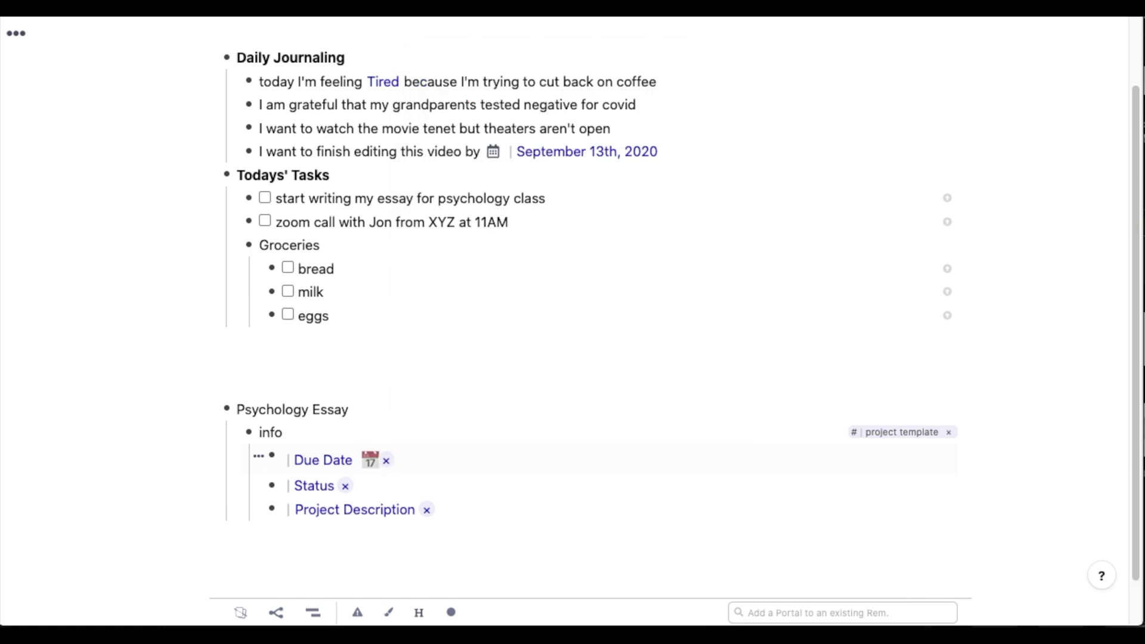
pyautogui.click(369, 460)
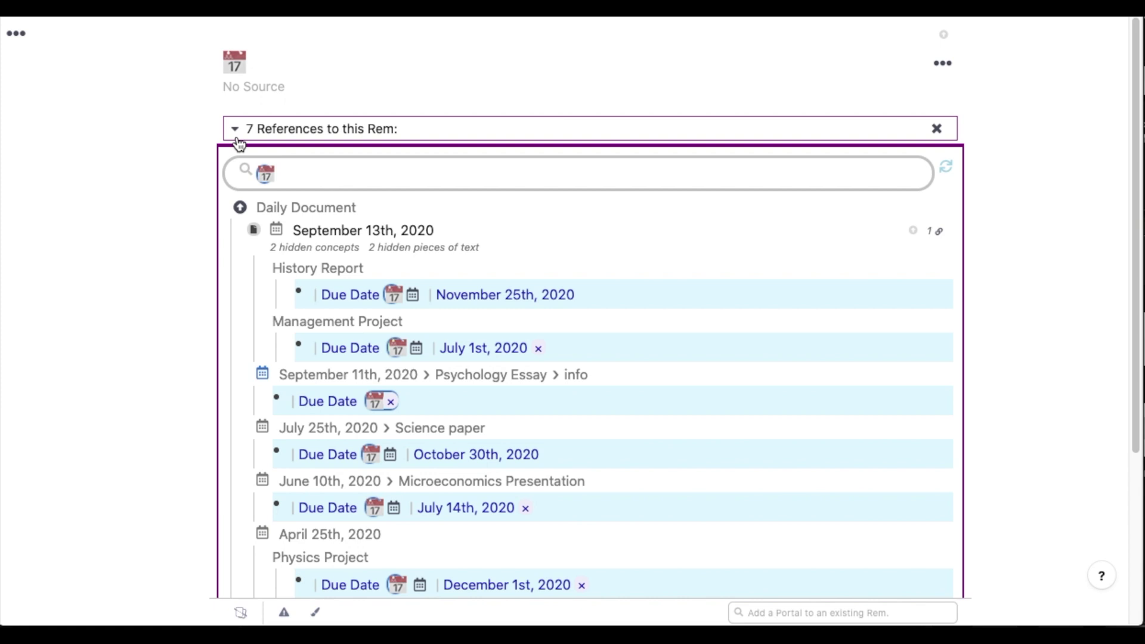
pyautogui.scroll(-2, 343, 327)
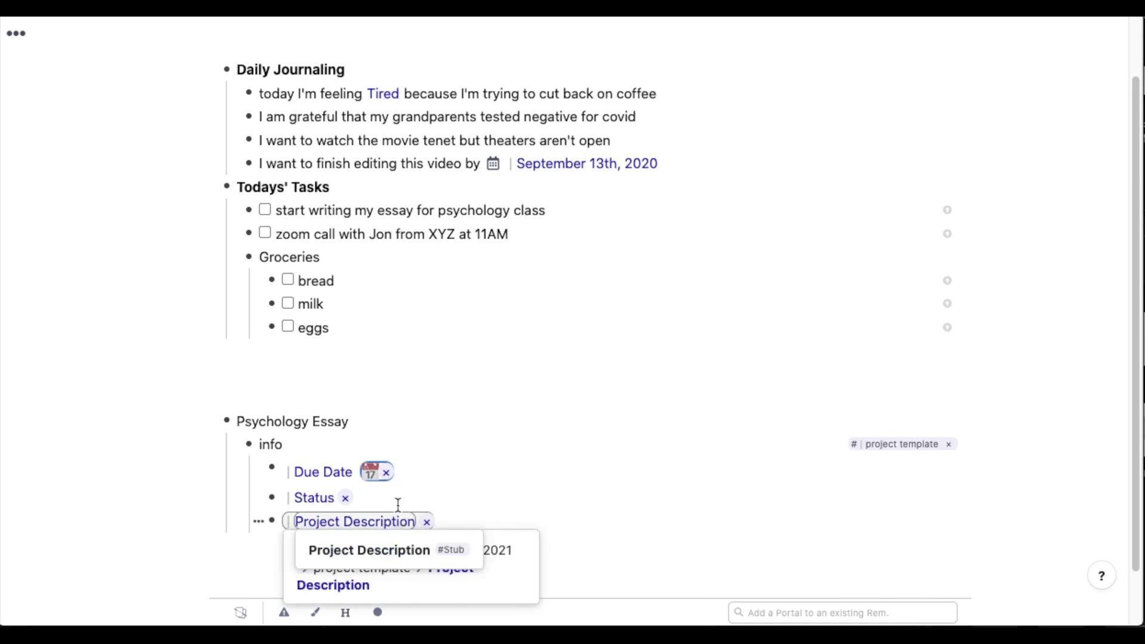
# Step: Insert a sun-like emoji after Status and view its other uses
pyautogui.click(395, 497)
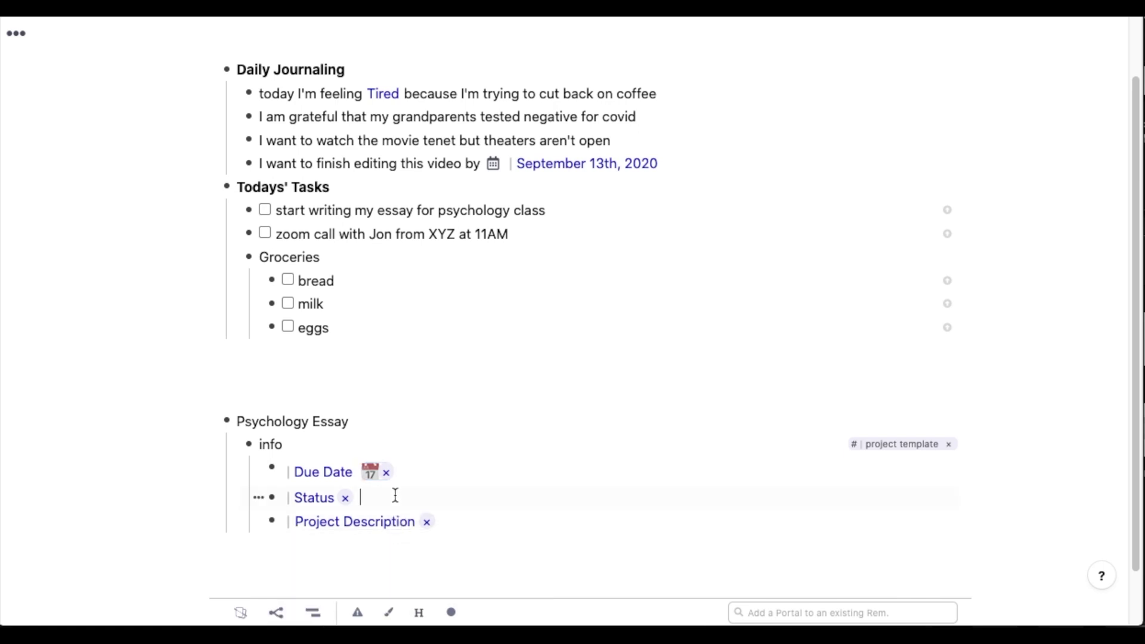
pyautogui.write(':sta')
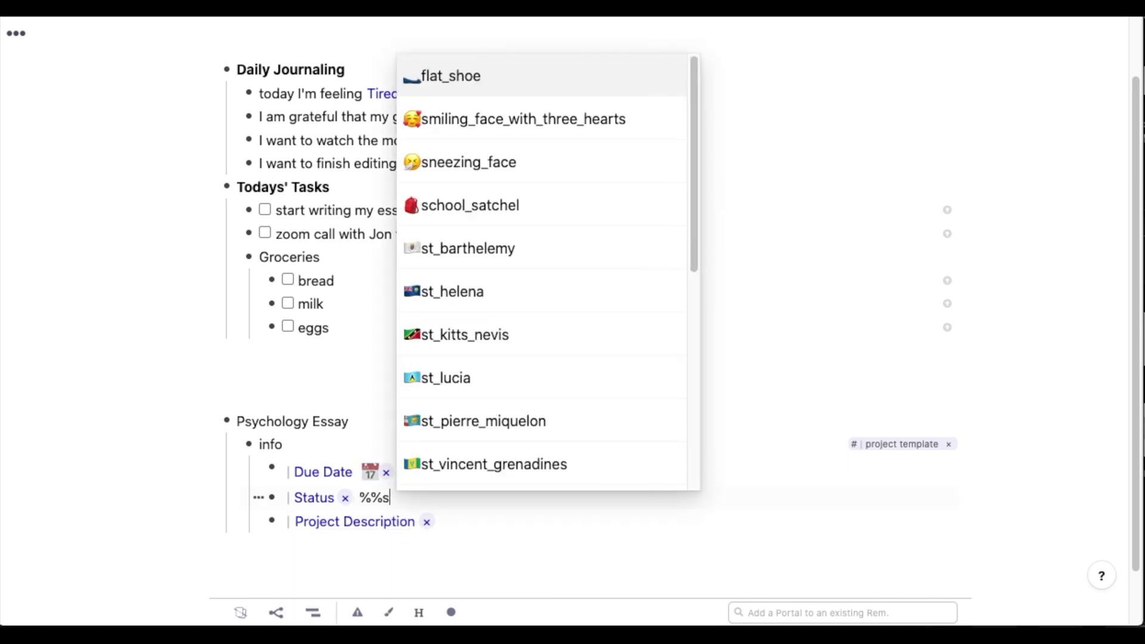
pyautogui.press('Return')
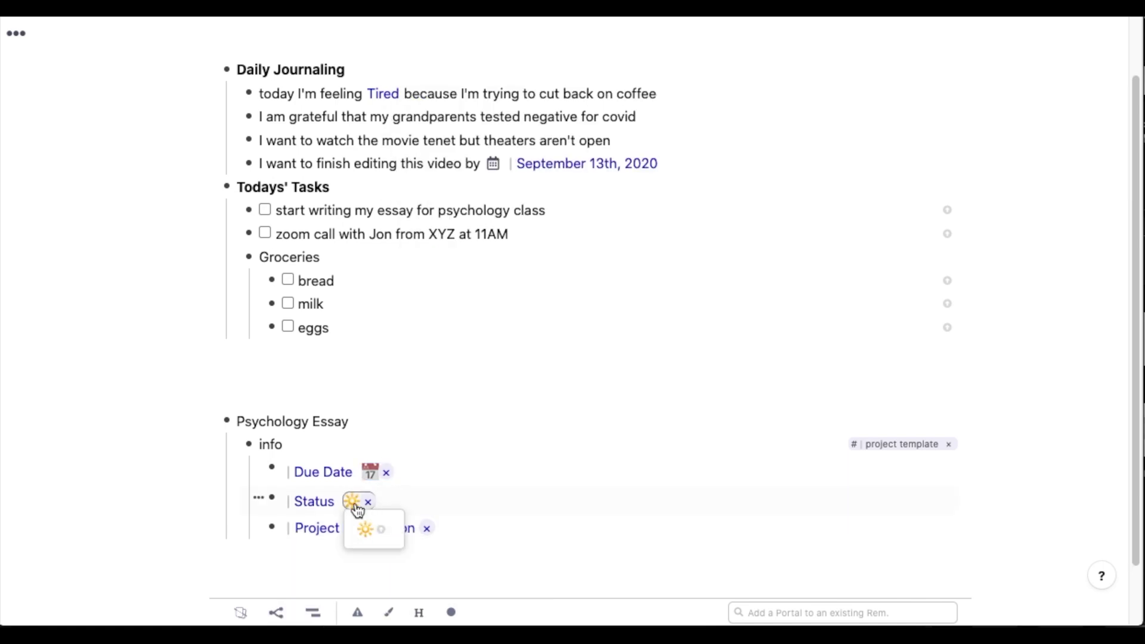
pyautogui.click(351, 503)
pyautogui.scroll(-2, 163, 288)
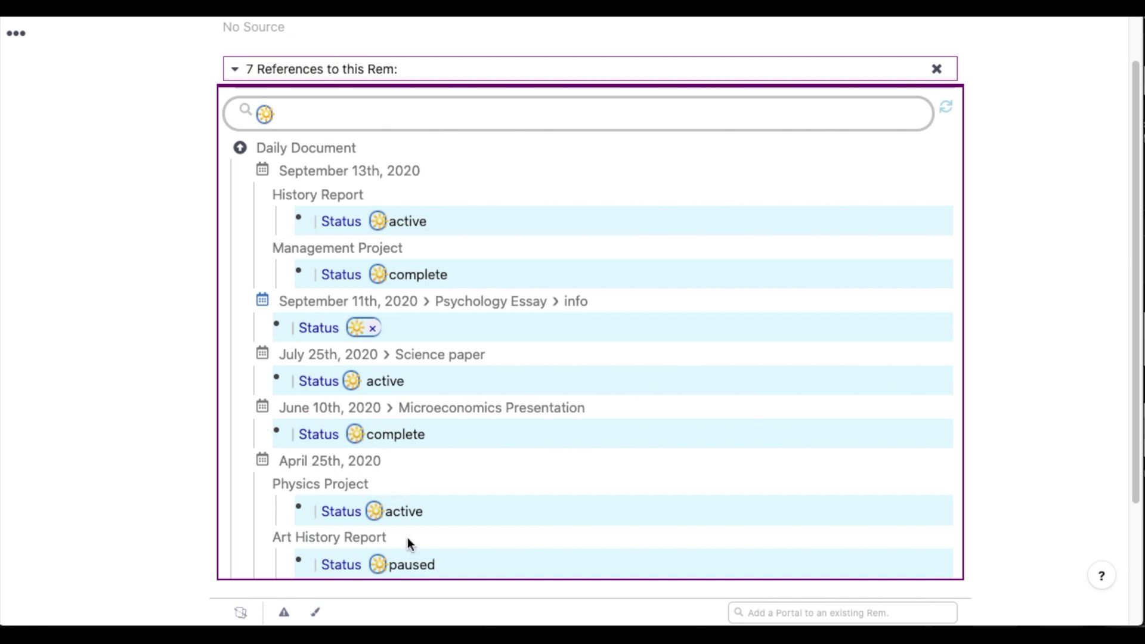
pyautogui.scroll(-1, 193, 430)
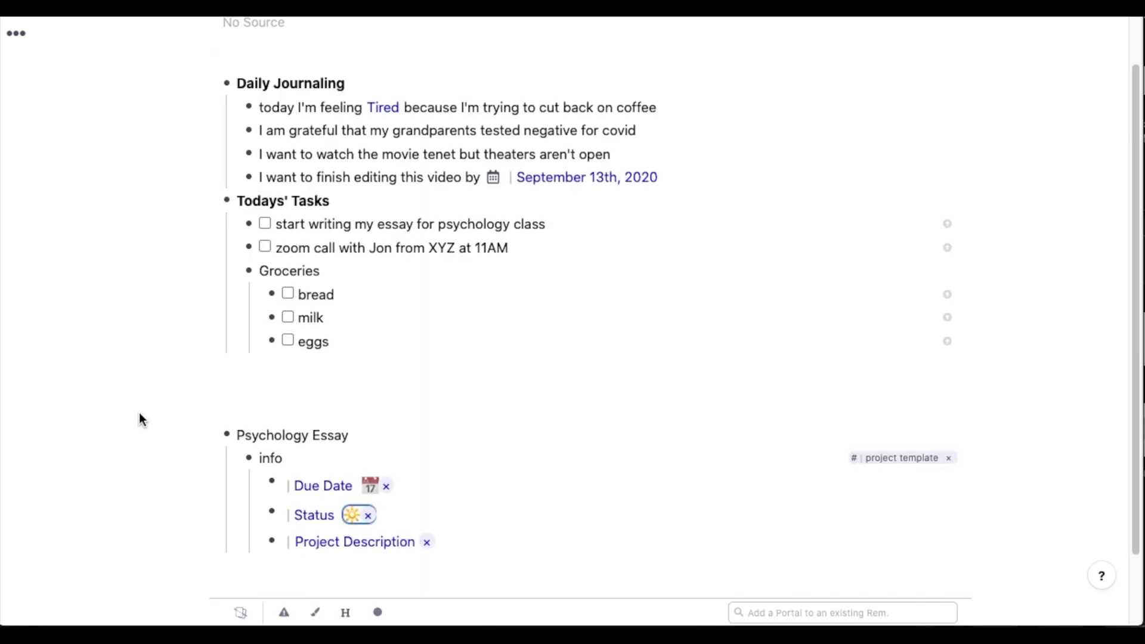
pyautogui.write('!!oc')
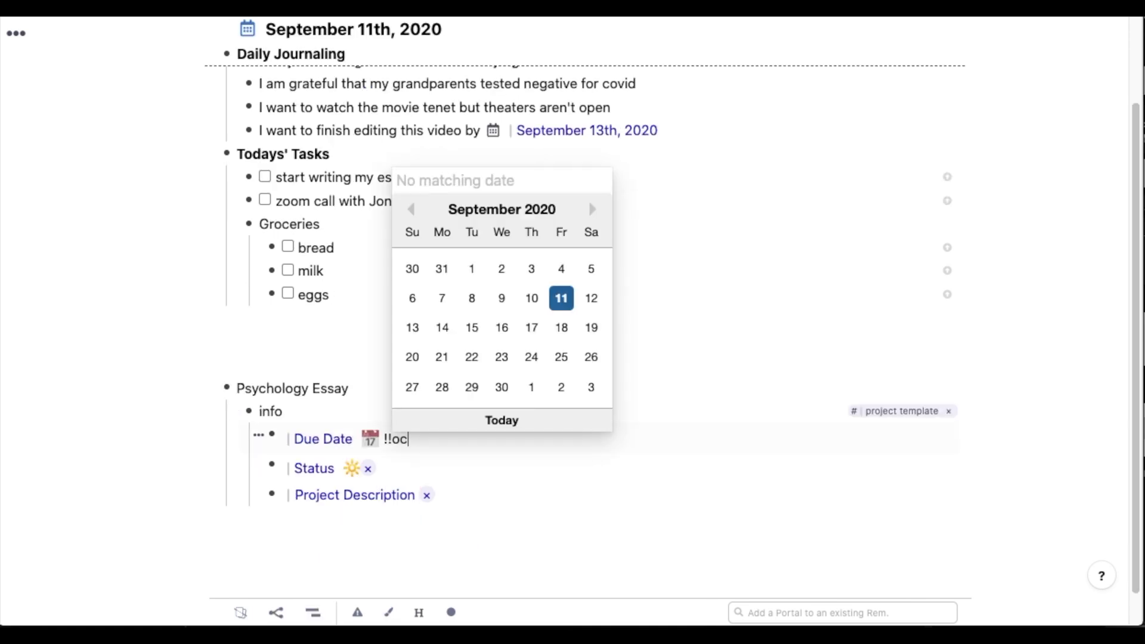
pyautogui.write('tober ')
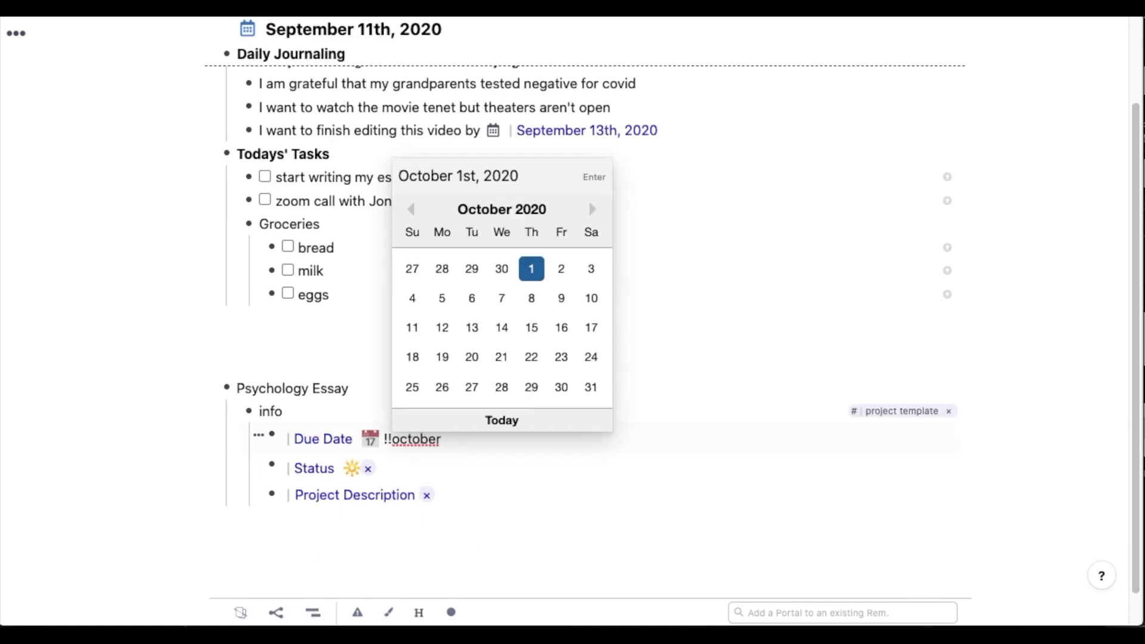
pyautogui.write('30')
# Step: Enter due date October 30th, 2020, status 'active' and description 'essay about human behavior'
pyautogui.press('Return')
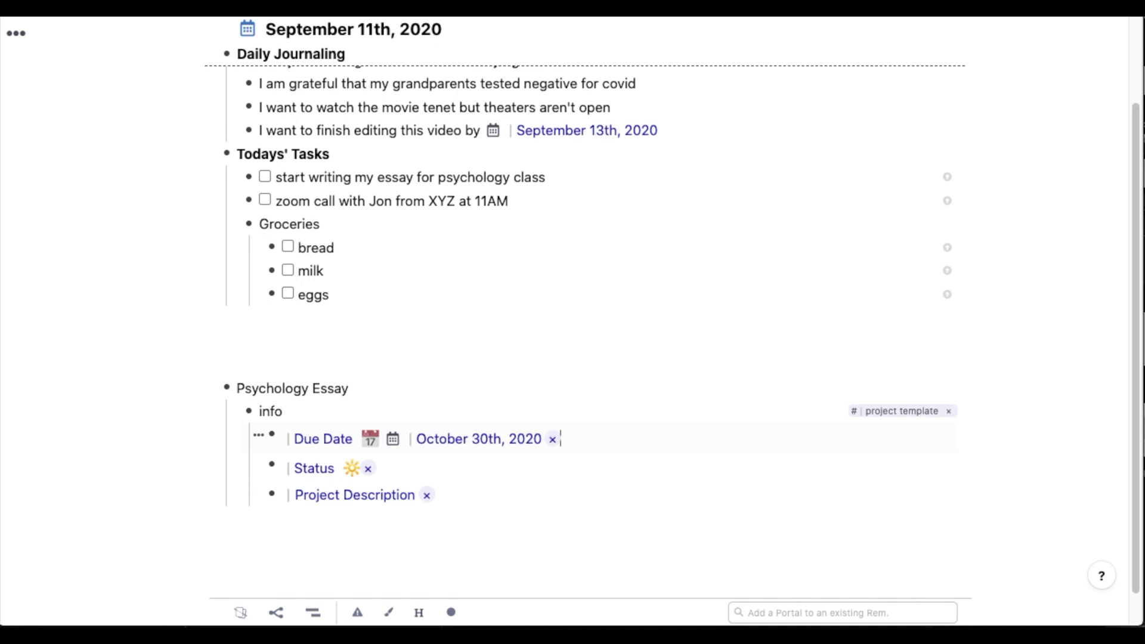
pyautogui.write('active')
pyautogui.write('essay about')
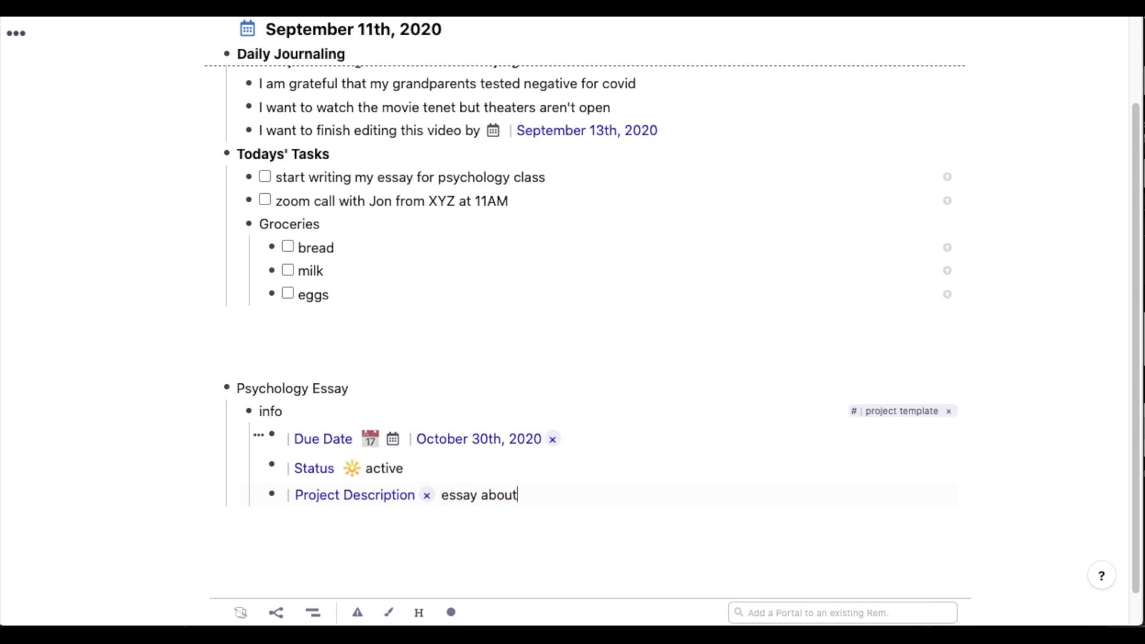
pyautogui.write(' human beha')
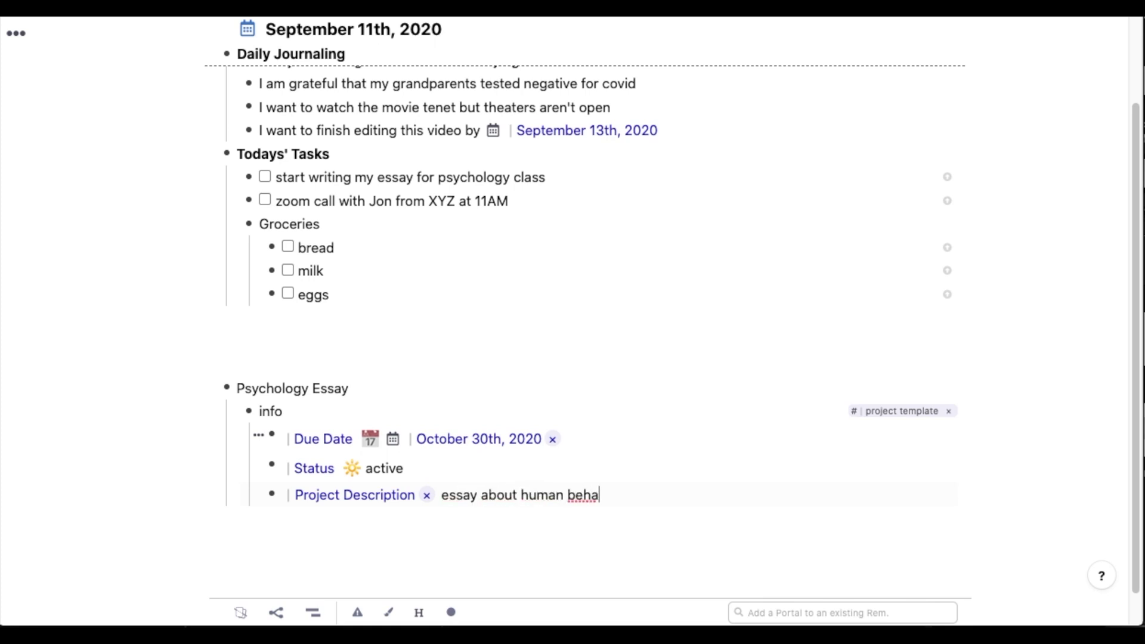
pyautogui.write('vior')
pyautogui.press('Return')
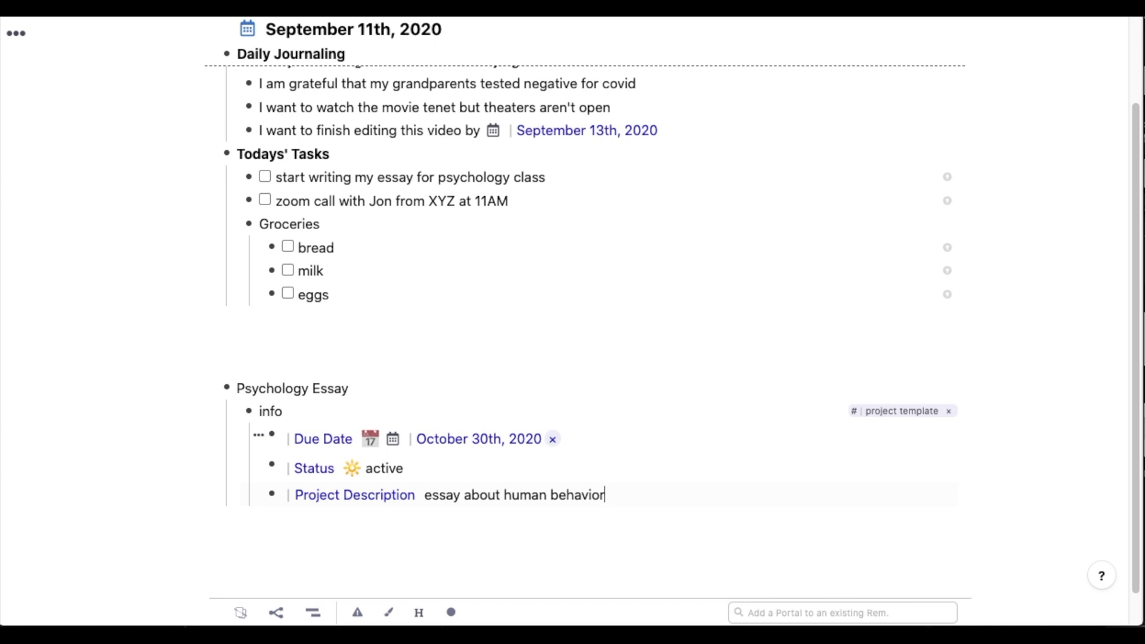
pyautogui.scroll(1, 639, 432)
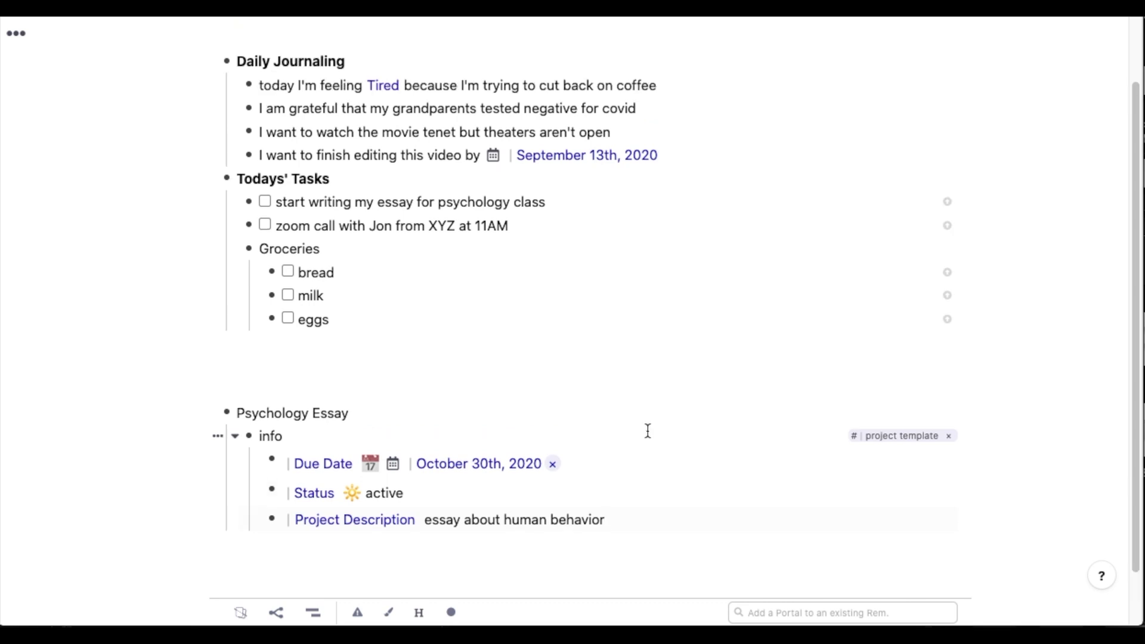
# Step: Add the to-do 'sign papers for work' due next Friday, September 18th, 2020
pyautogui.click(268, 341)
pyautogui.write('sign pape')
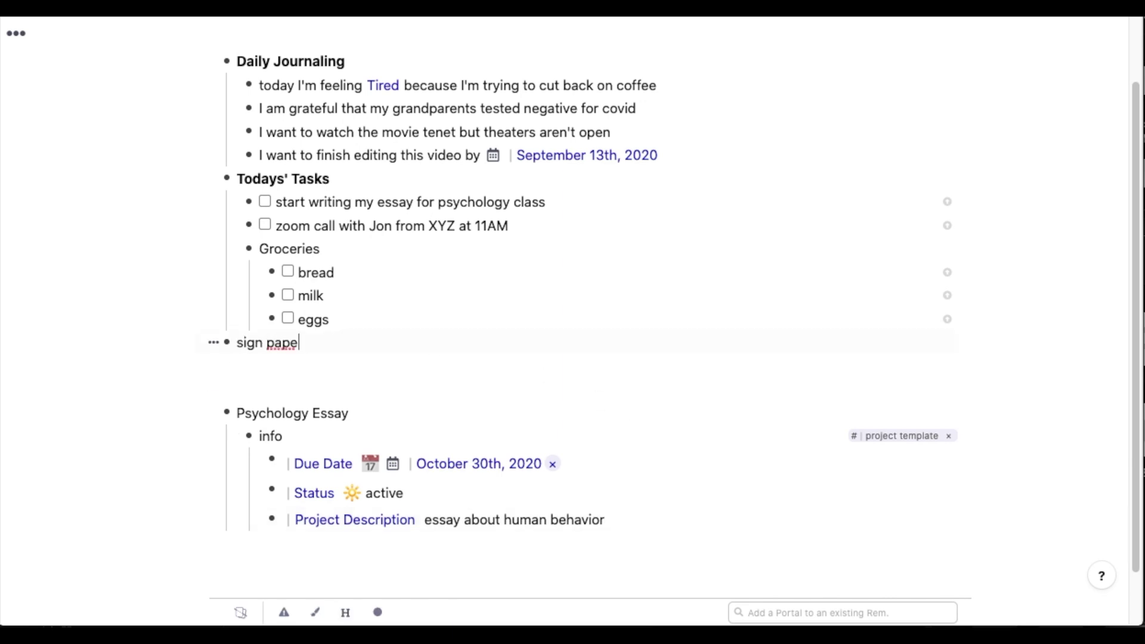
pyautogui.write('rs for work by ')
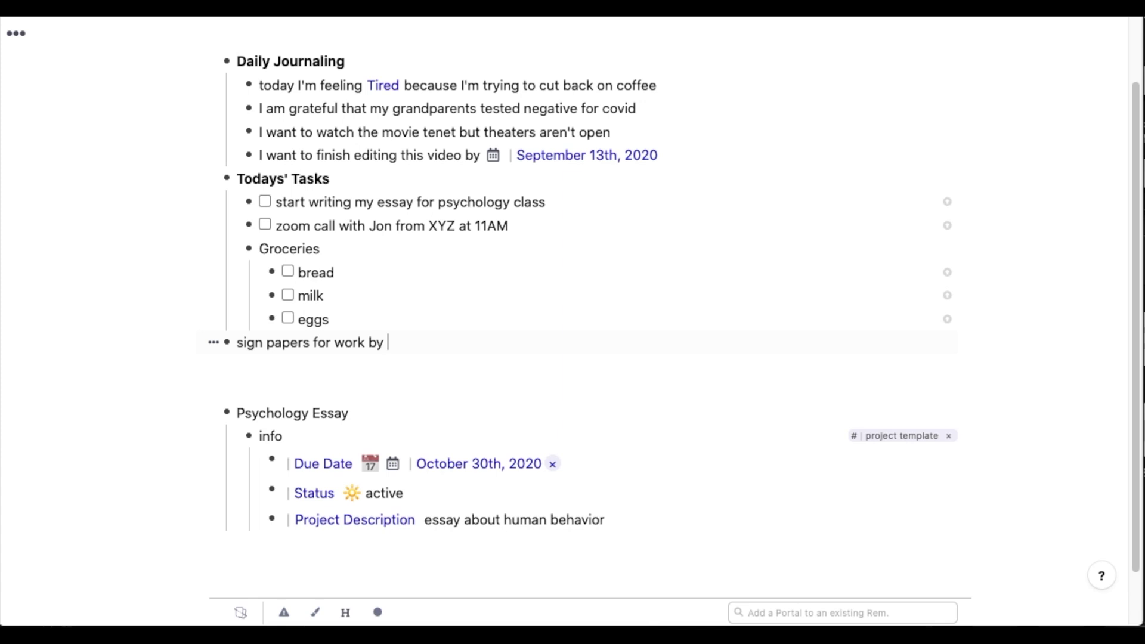
pyautogui.write('!!ne')
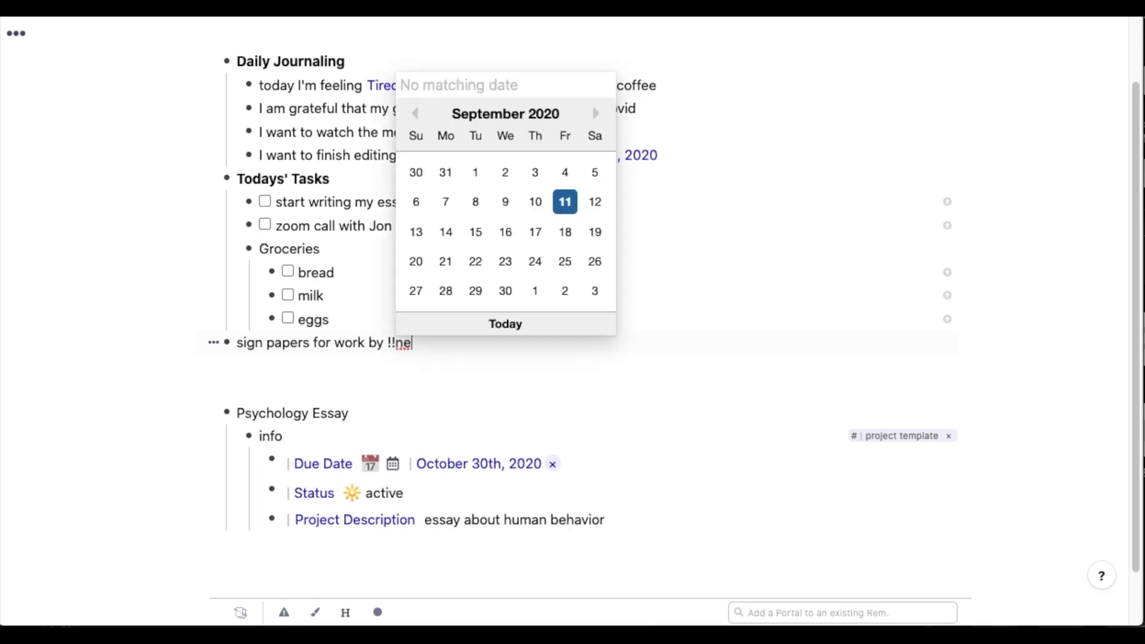
pyautogui.write('xt friday')
pyautogui.press('Return')
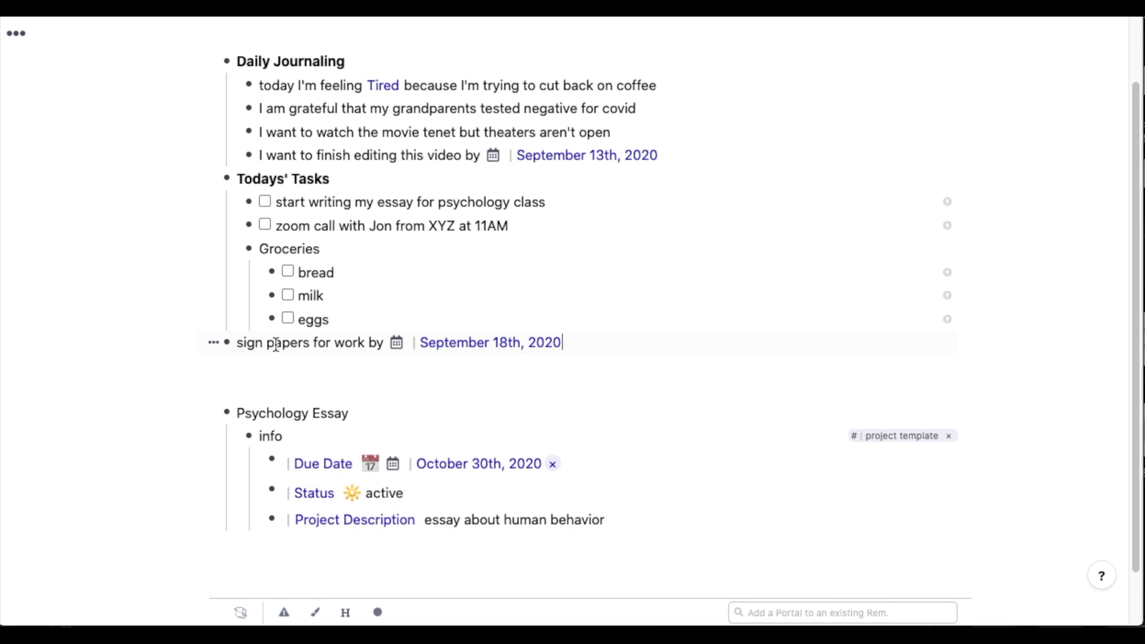
pyautogui.hotkey('ctrl', 'Return')
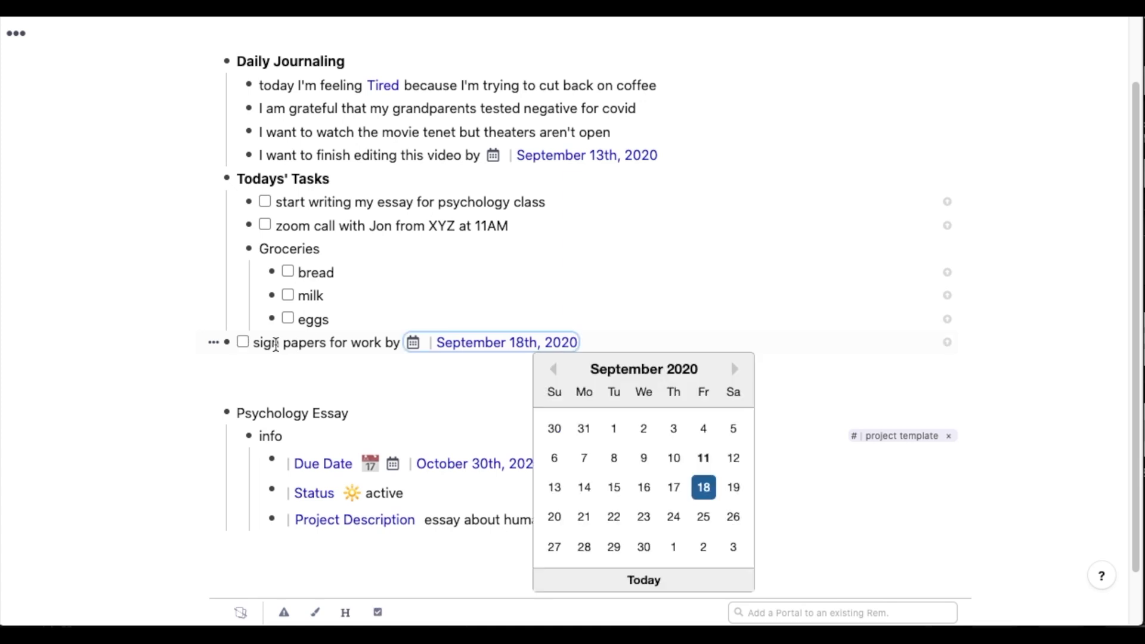
pyautogui.press('Escape')
pyautogui.press('Return')
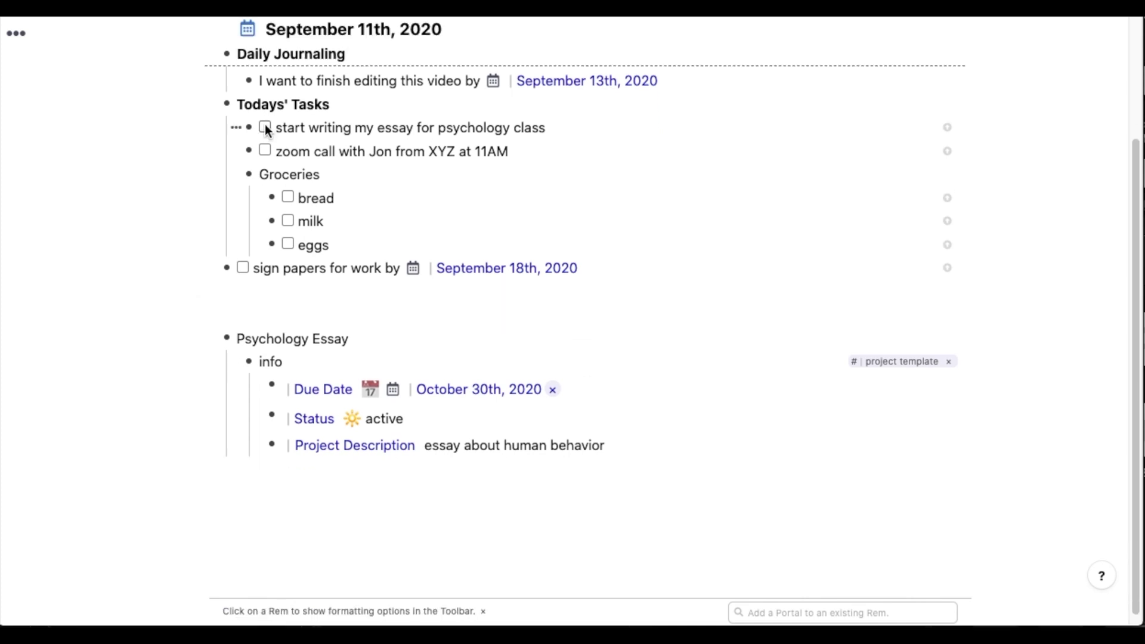
# Step: Check off the psychology essay task and make 4 Hour Work Week a linked Rem
pyautogui.click(265, 127)
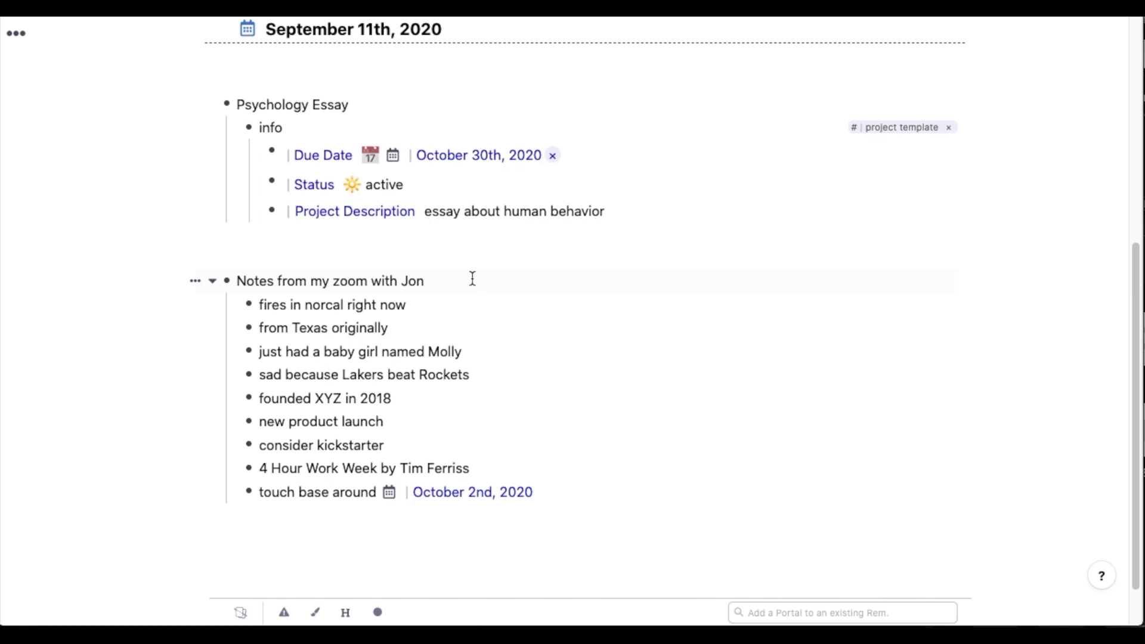
pyautogui.click(261, 468)
pyautogui.moveTo(260, 468); pyautogui.dragTo(391, 469)
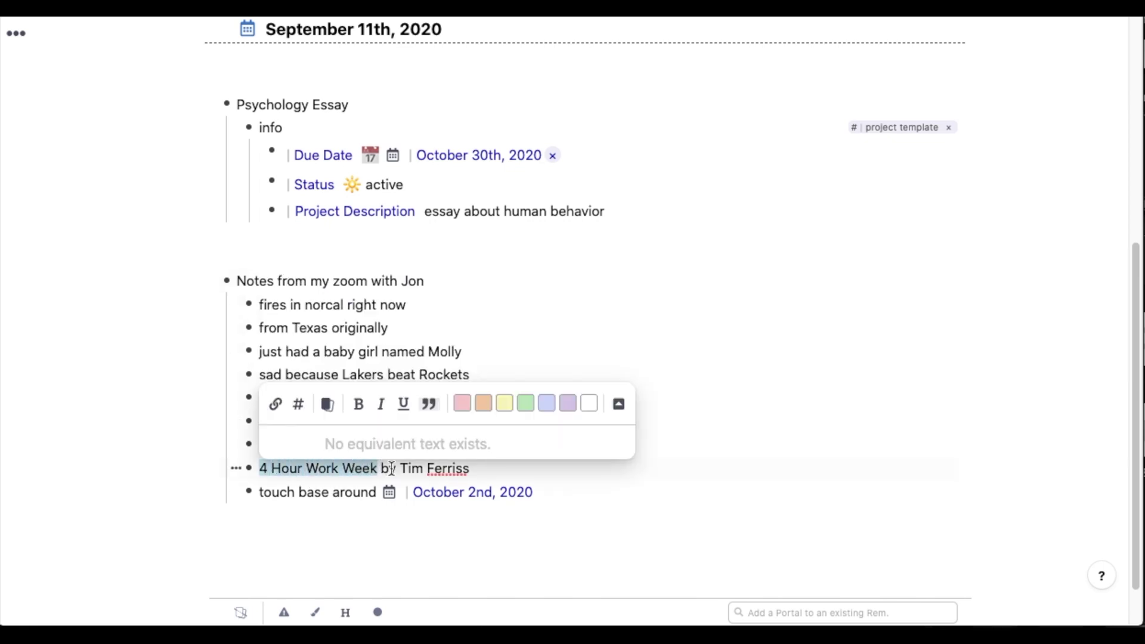
pyautogui.write('[[')
pyautogui.press('Return')
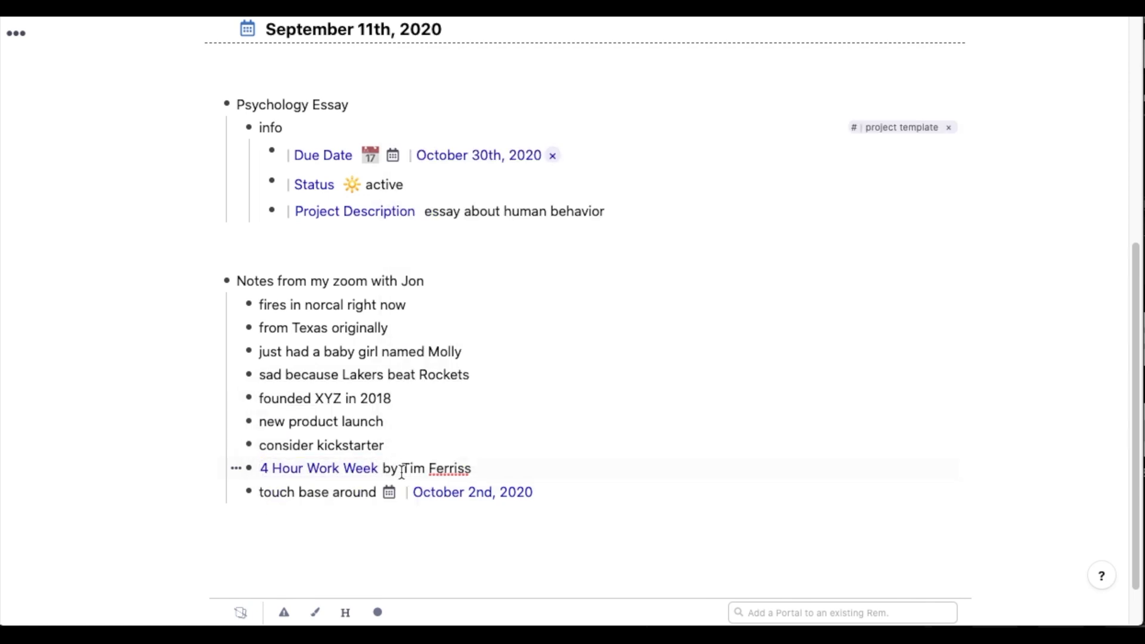
# Step: Link Tim Ferriss as a Rem and start a child line under the book
pyautogui.moveTo(401, 469); pyautogui.dragTo(471, 469)
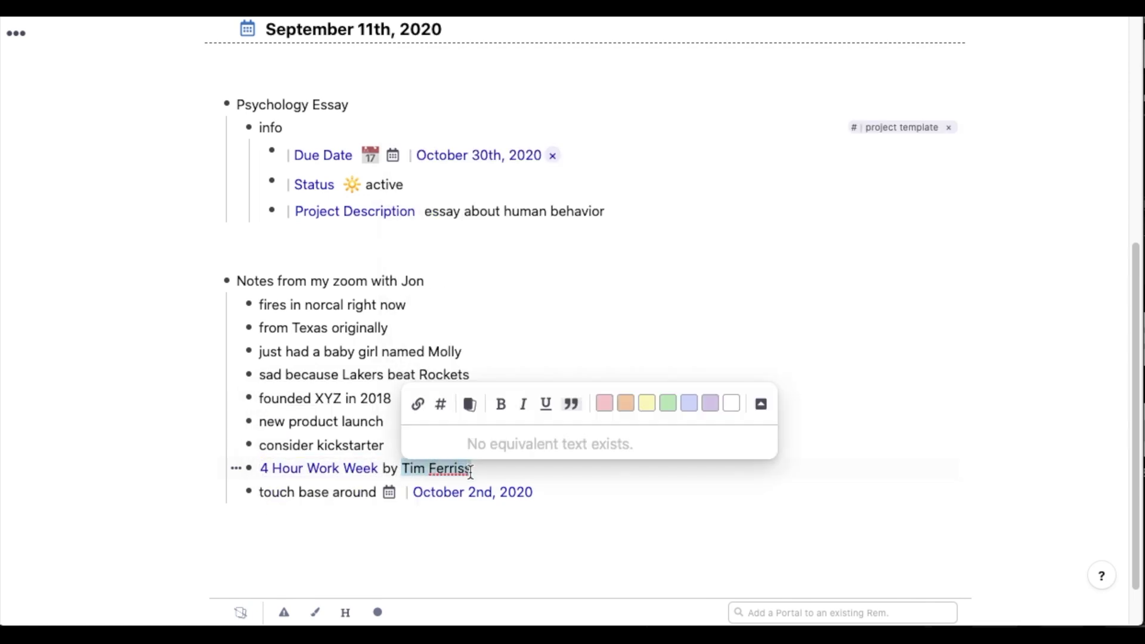
pyautogui.write('[[')
pyautogui.press('Return')
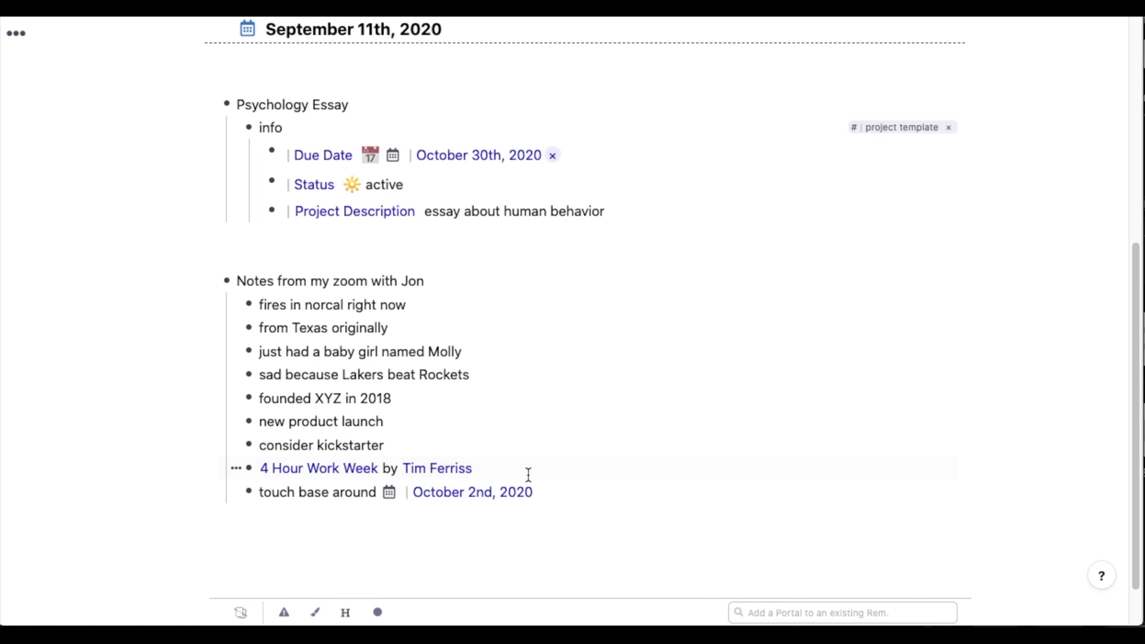
pyautogui.press('Return')
pyautogui.press('Tab')
pyautogui.write('recomme')
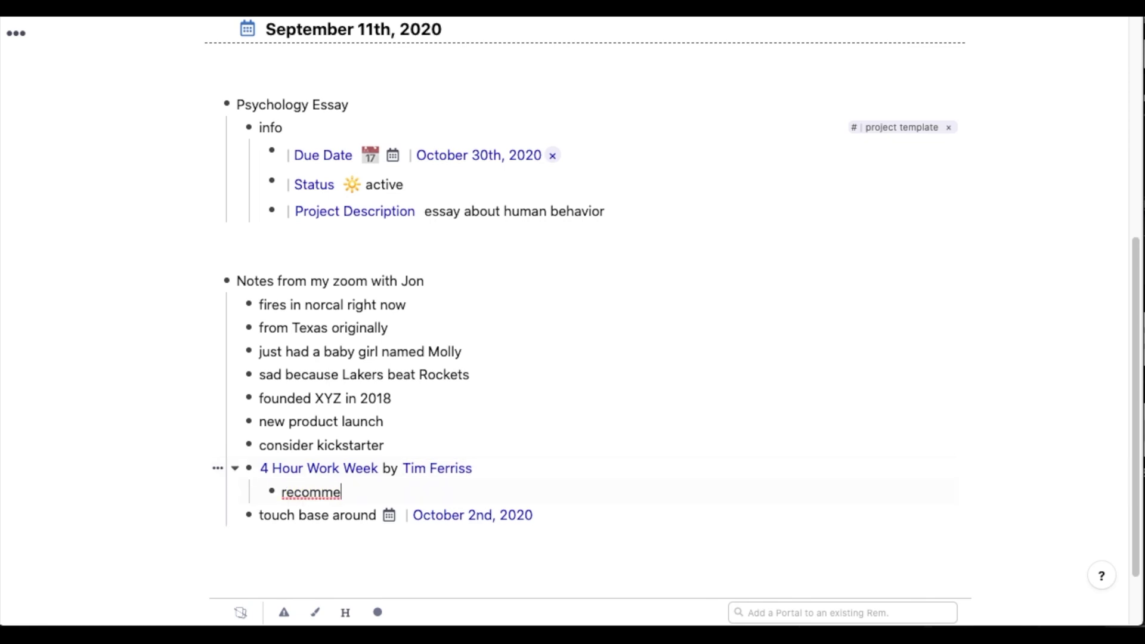
pyautogui.write('nded by Jon')
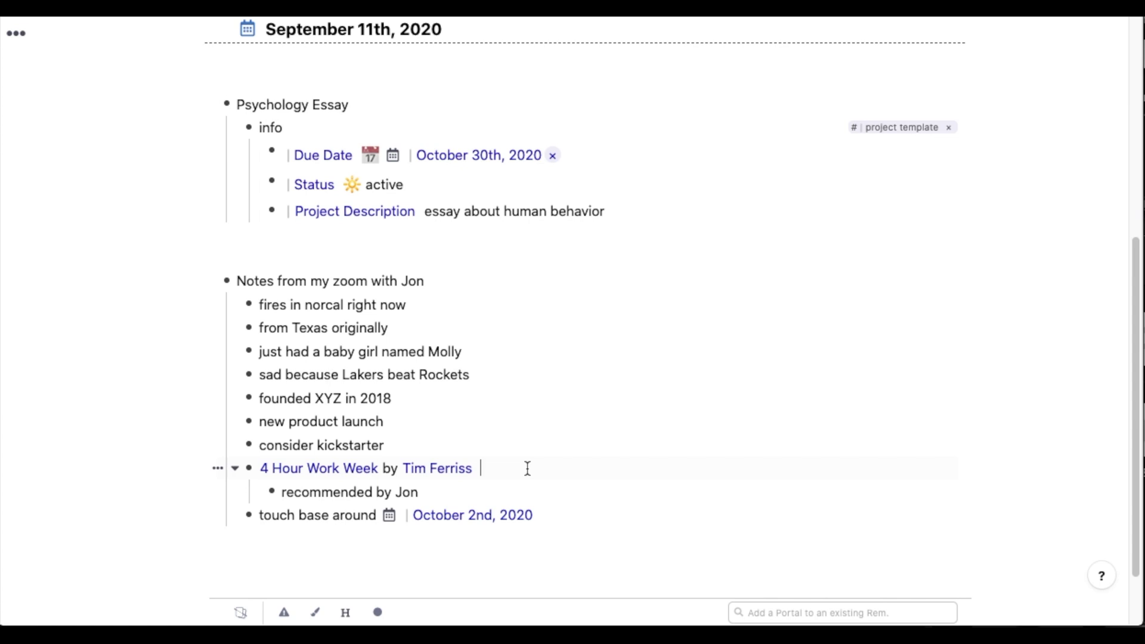
# Step: Tag the 4 Hour Work Week line To Read and browse the other To Read books
pyautogui.click(527, 469)
pyautogui.write('#to read')
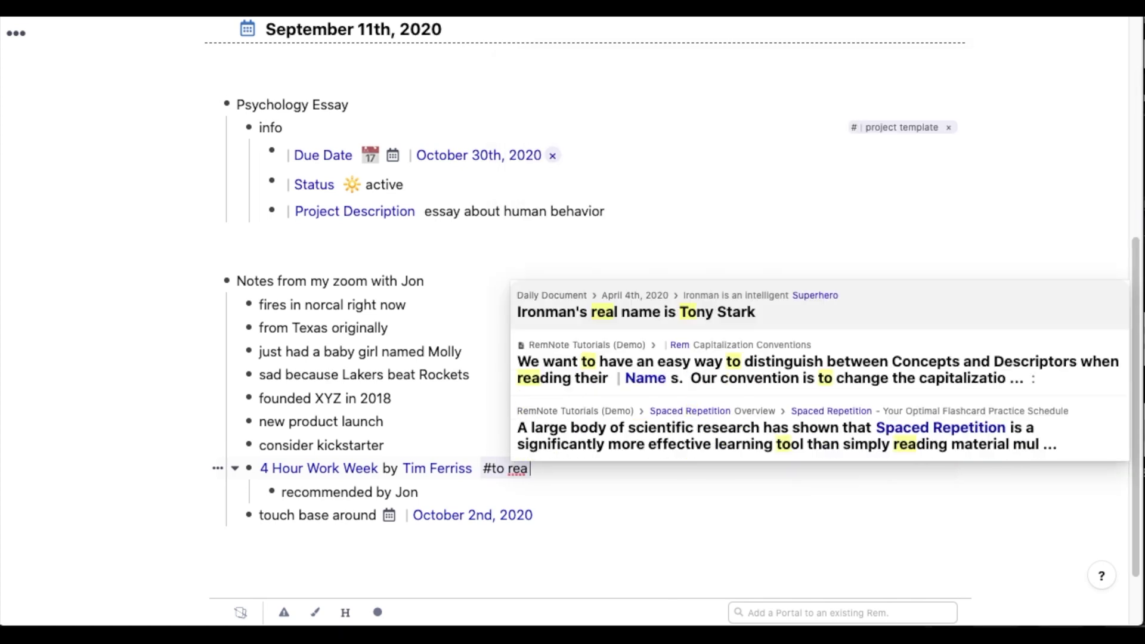
pyautogui.press('super+Return')
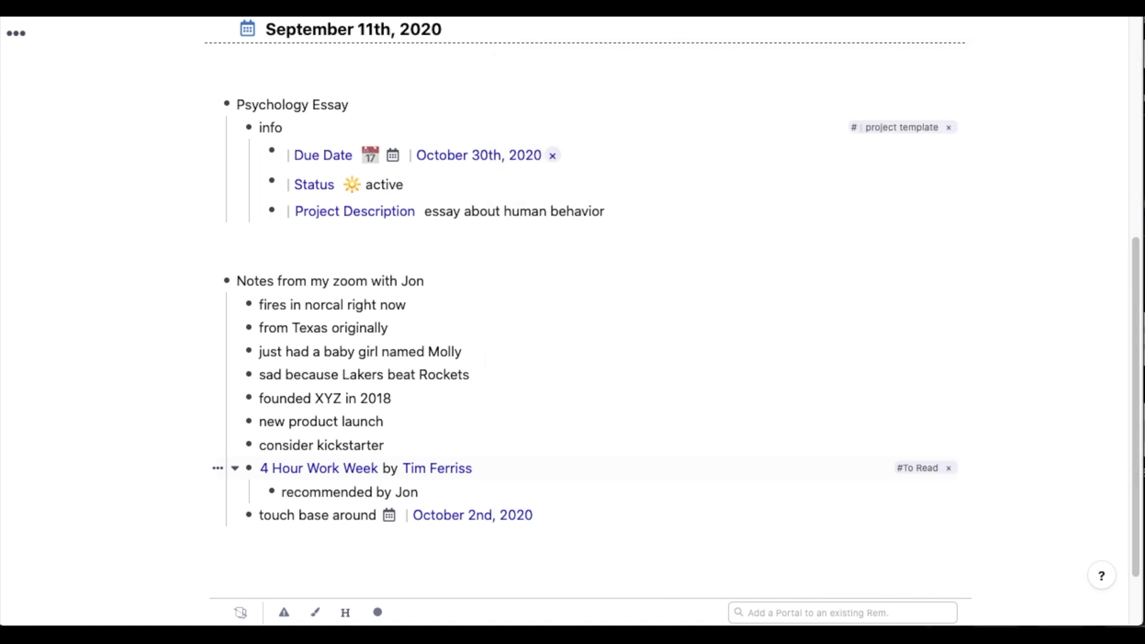
pyautogui.moveTo(917, 468)
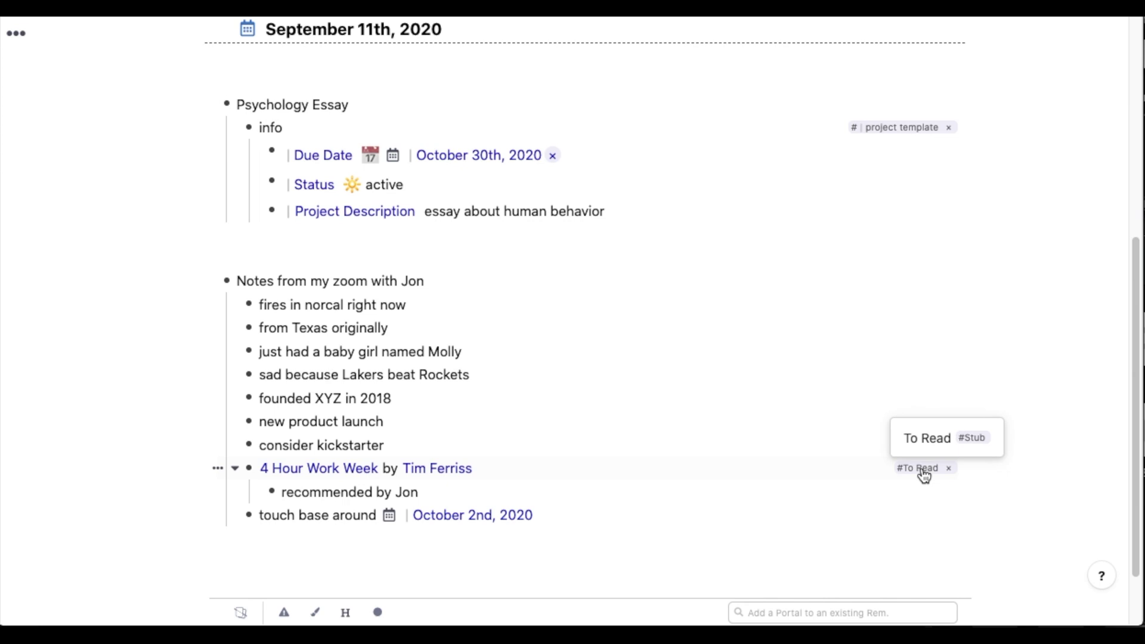
pyautogui.click(922, 469)
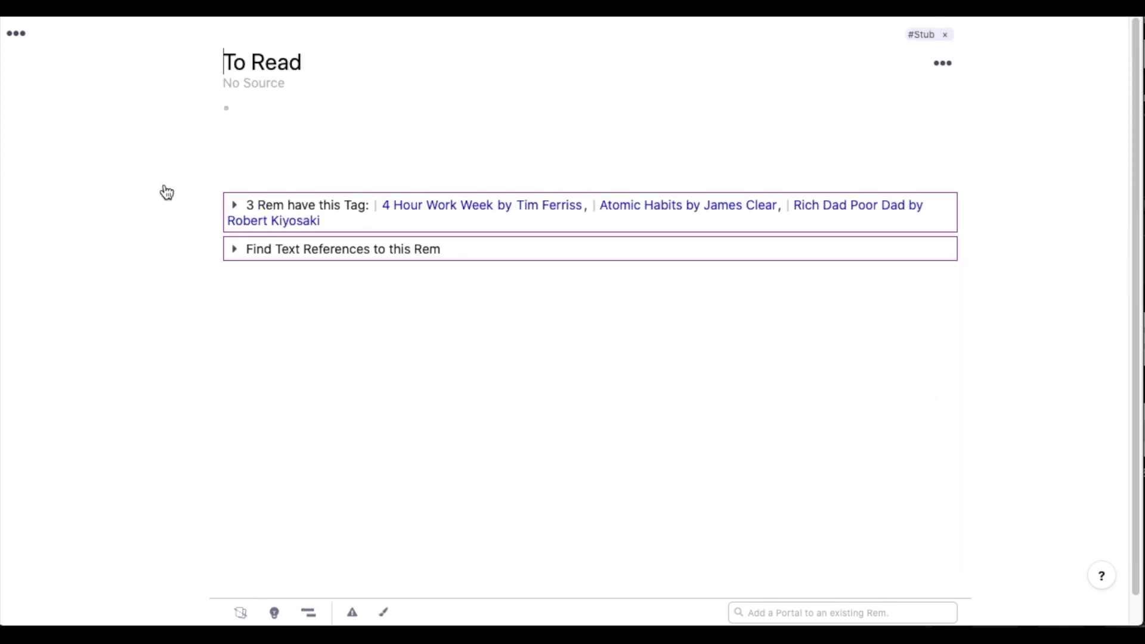
pyautogui.click(234, 205)
pyautogui.moveTo(482, 205)
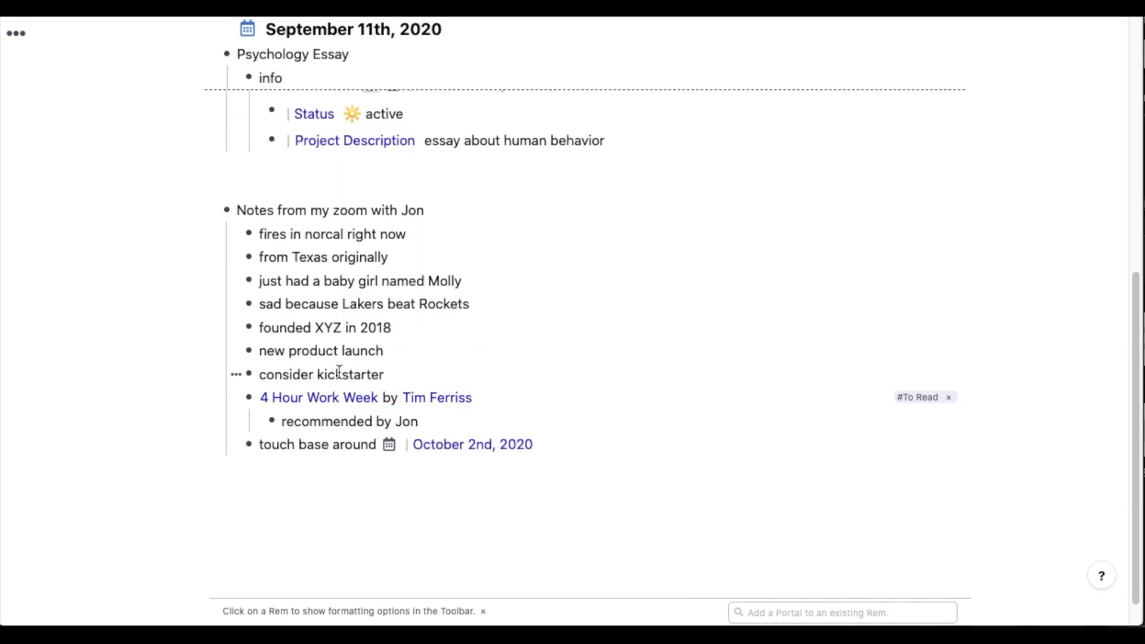
# Step: Reference 'kickstarter' as a linked Kickstarter Rem and tag its line To Research
pyautogui.doubleClick(336, 375)
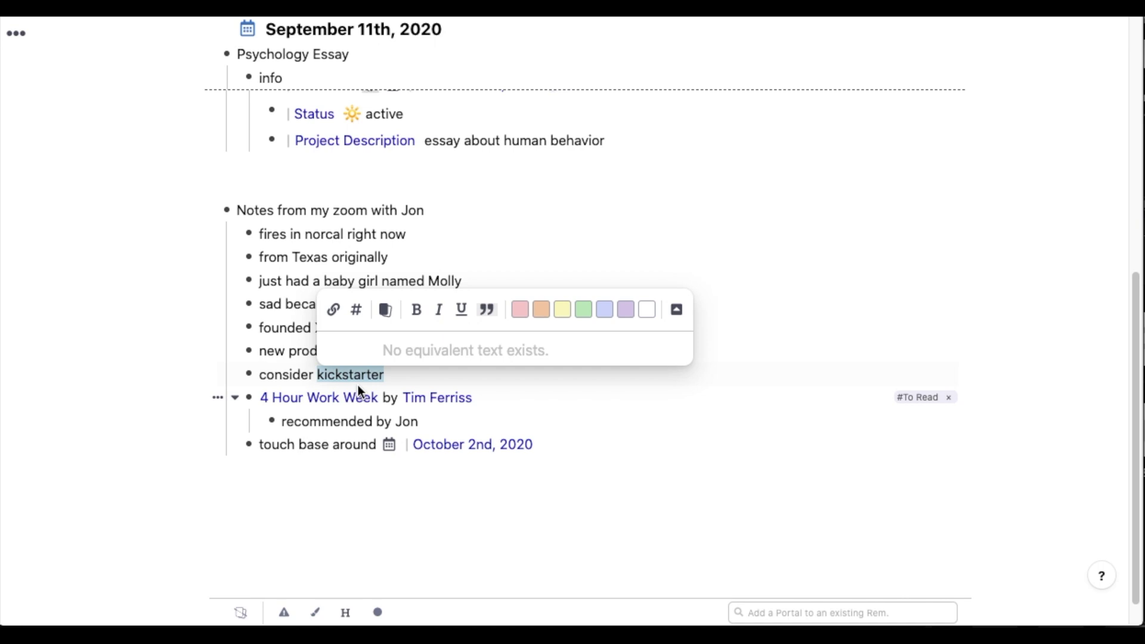
pyautogui.hotkey('ctrl', 'alt', 'r')
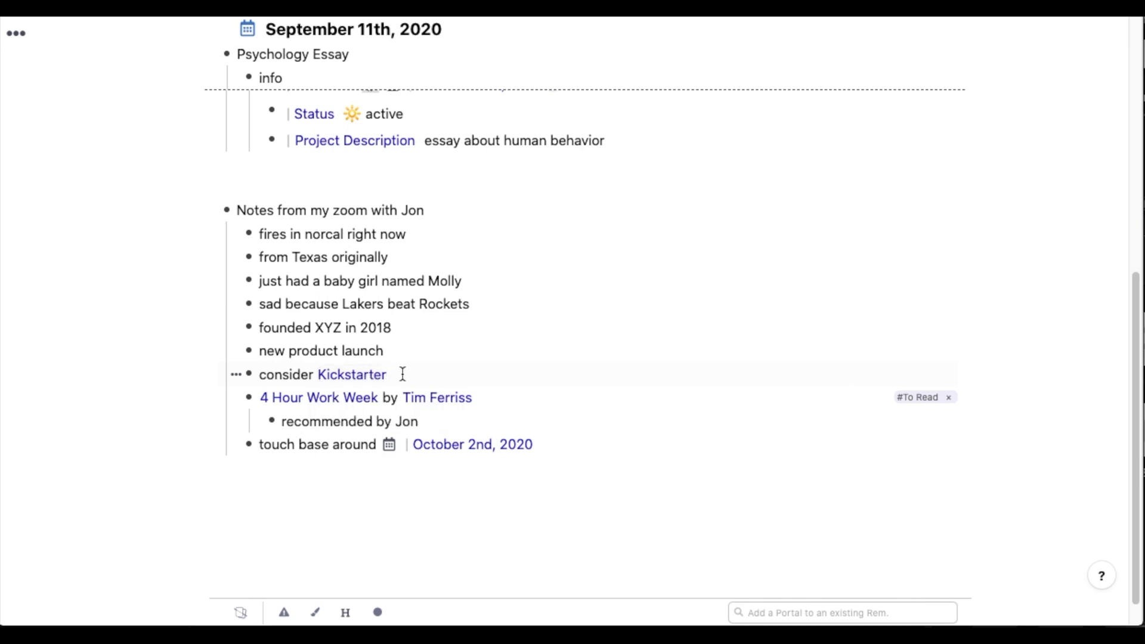
pyautogui.write('#to r')
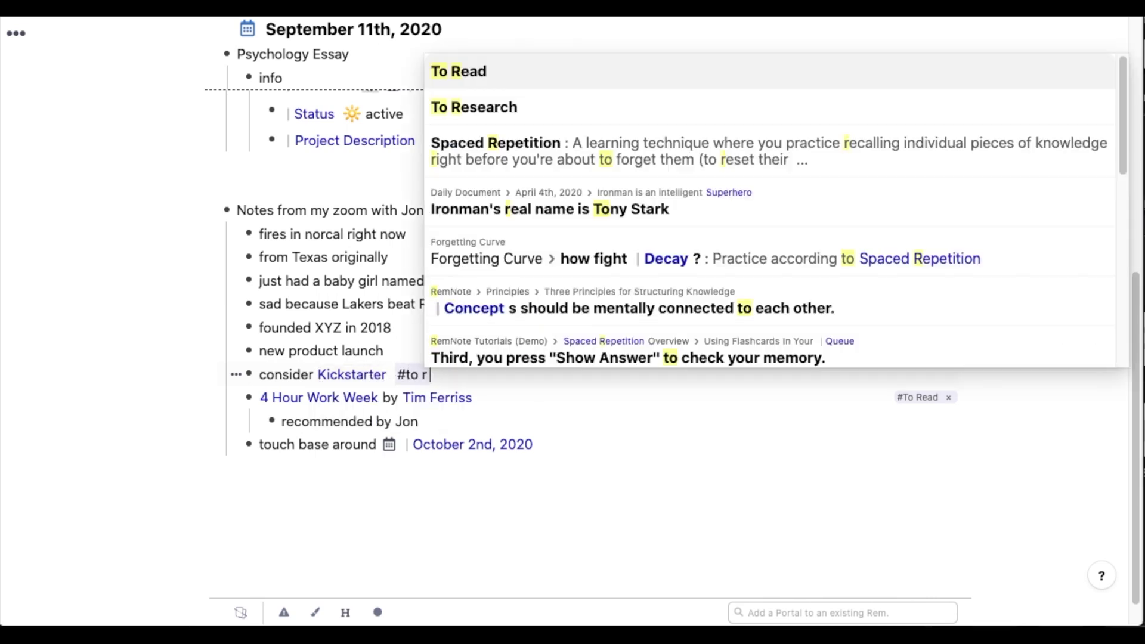
pyautogui.write('esearch')
pyautogui.press('Return')
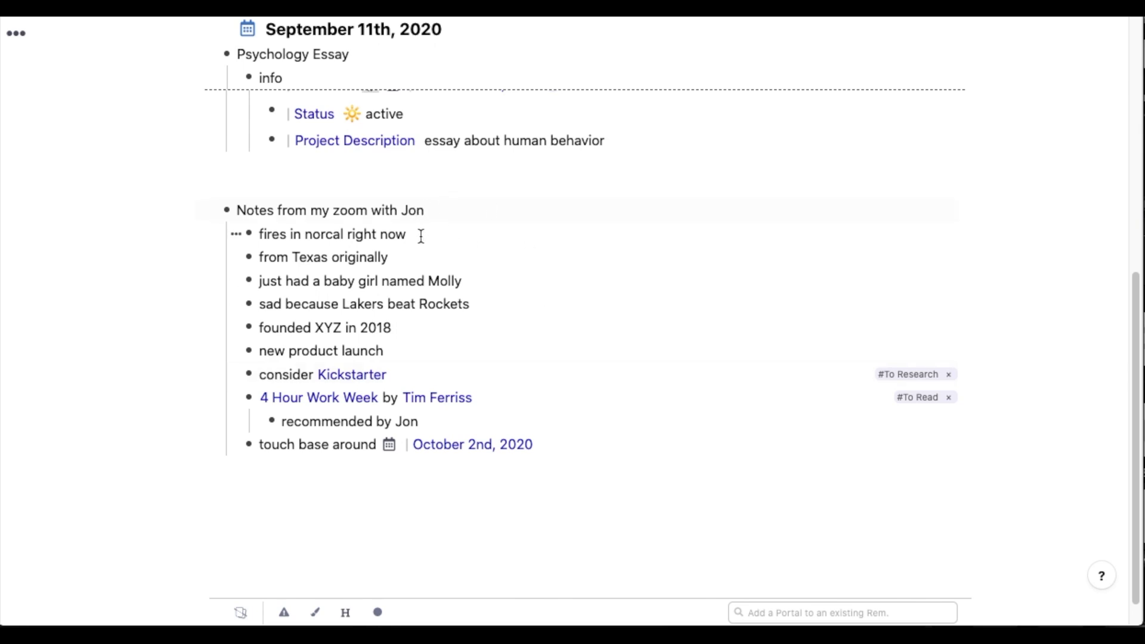
# Step: Make 'Jon' in the zoom notes heading a linked Rem and open his page
pyautogui.doubleClick(415, 212)
pyautogui.press('Return')
pyautogui.click(414, 211)
# Step: Add an info#people block to Jon's page with job 'founder at XYZ' and location 'Texas'
pyautogui.click(266, 114)
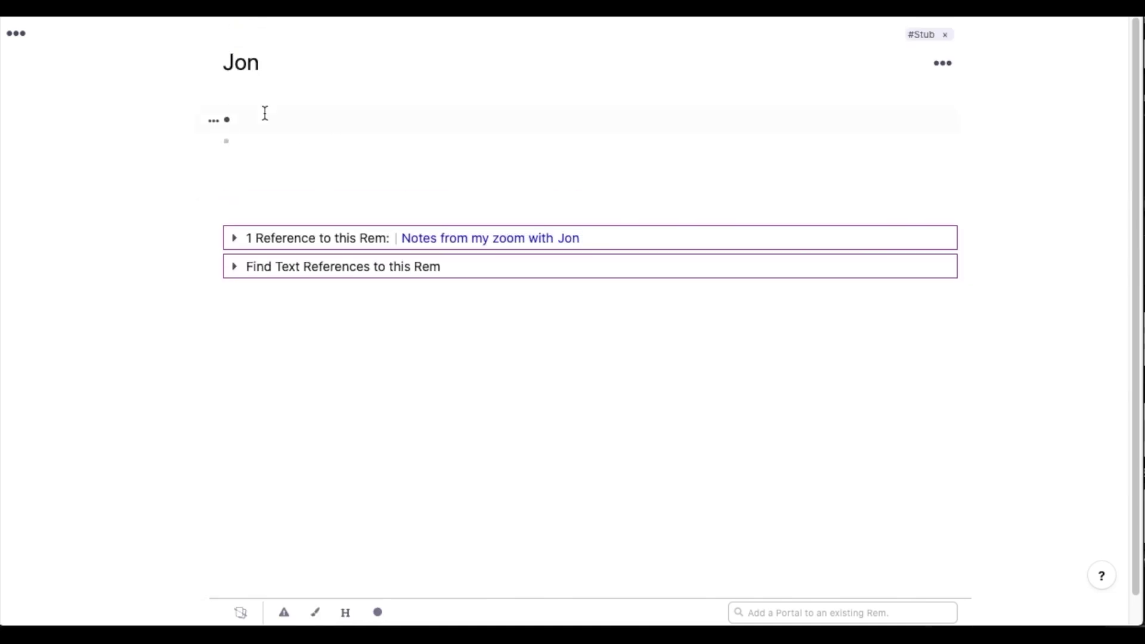
pyautogui.write('info #peop')
pyautogui.press('Return')
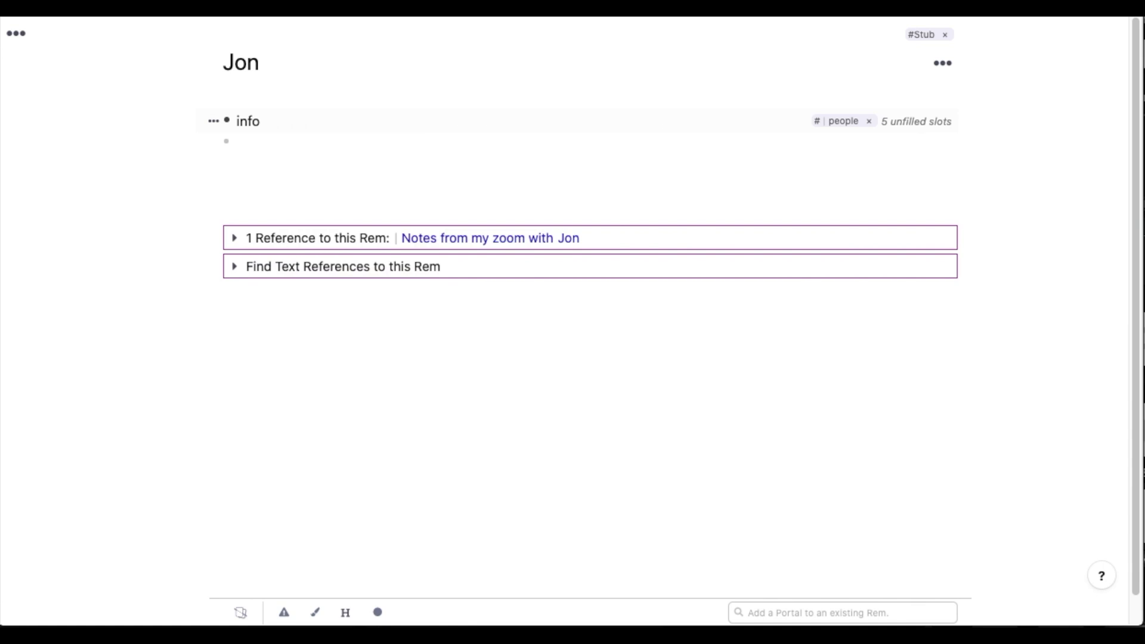
pyautogui.click(331, 170)
pyautogui.write('fo')
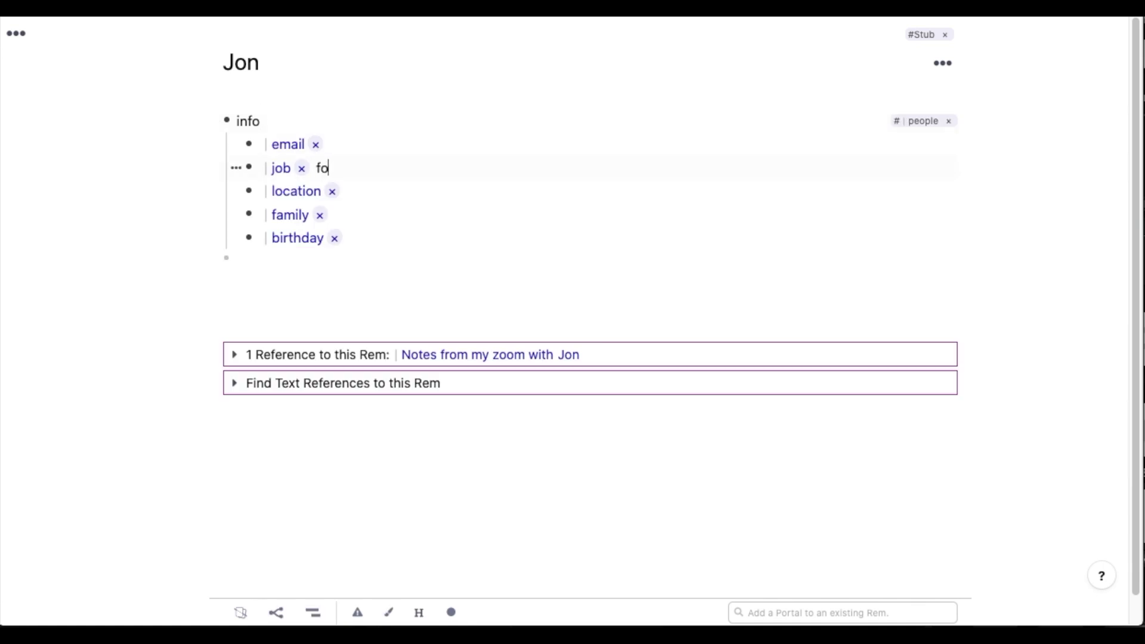
pyautogui.write('under at XYZ')
pyautogui.click(371, 192)
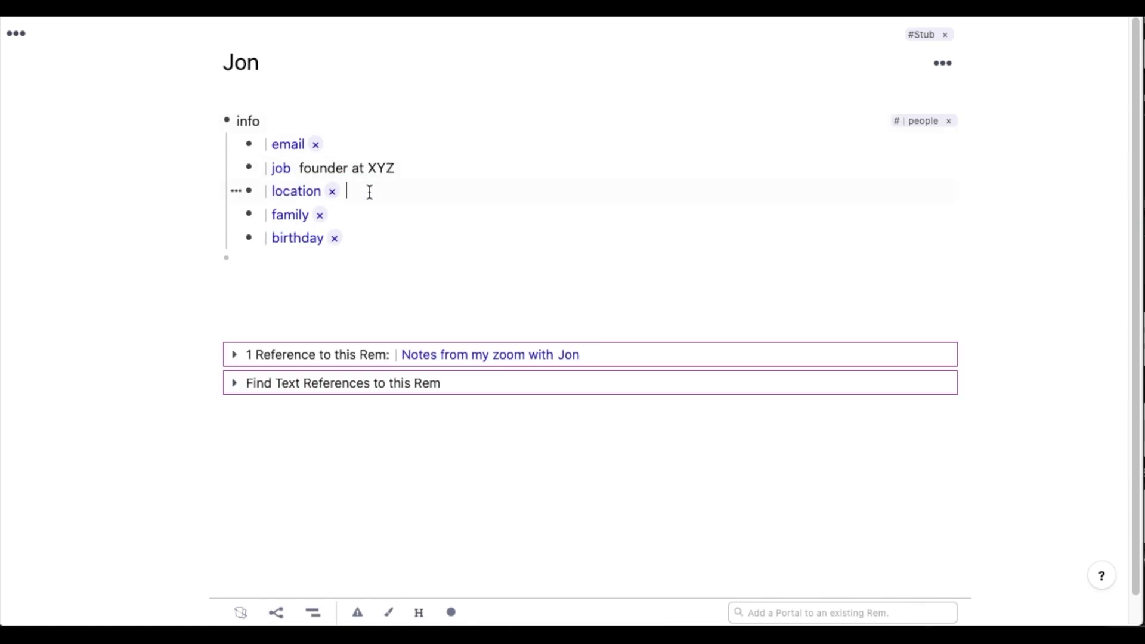
pyautogui.write('N')
pyautogui.press('BackSpace')
pyautogui.write('Texas')
pyautogui.click(377, 217)
pyautogui.write('sports ')
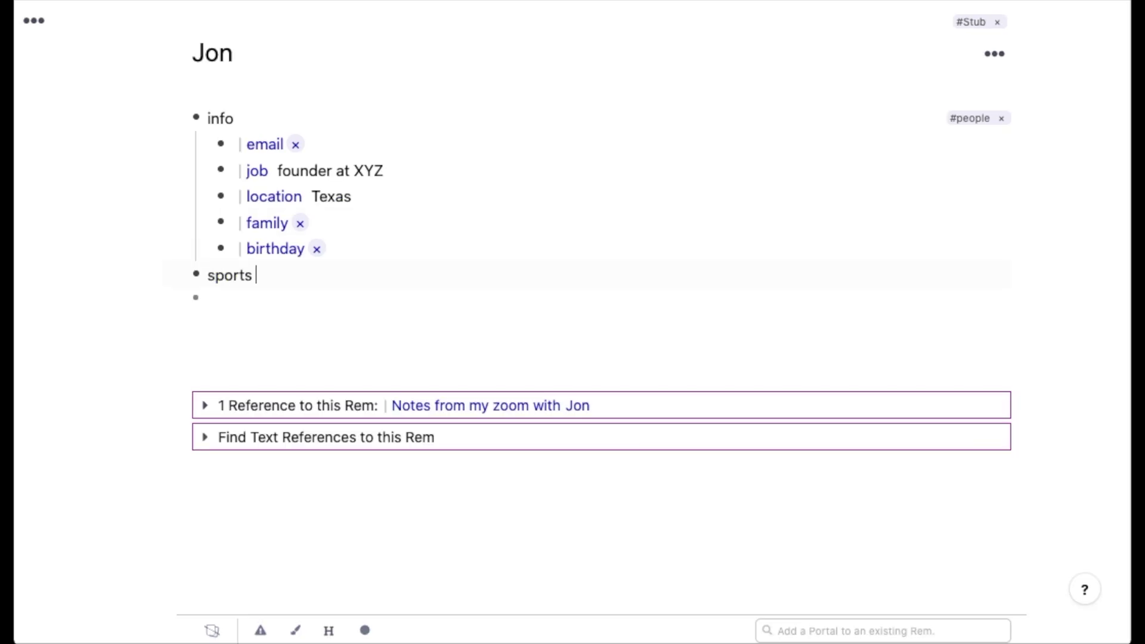
pyautogui.write('teams?')
# Step: List questions on Jon's sports teams, kids, pets, favorite ice cream flavor and zodiac sign
pyautogui.press('Return')
pyautogui.write('kids?')
pyautogui.press('Return')
pyautogui.write('pets?')
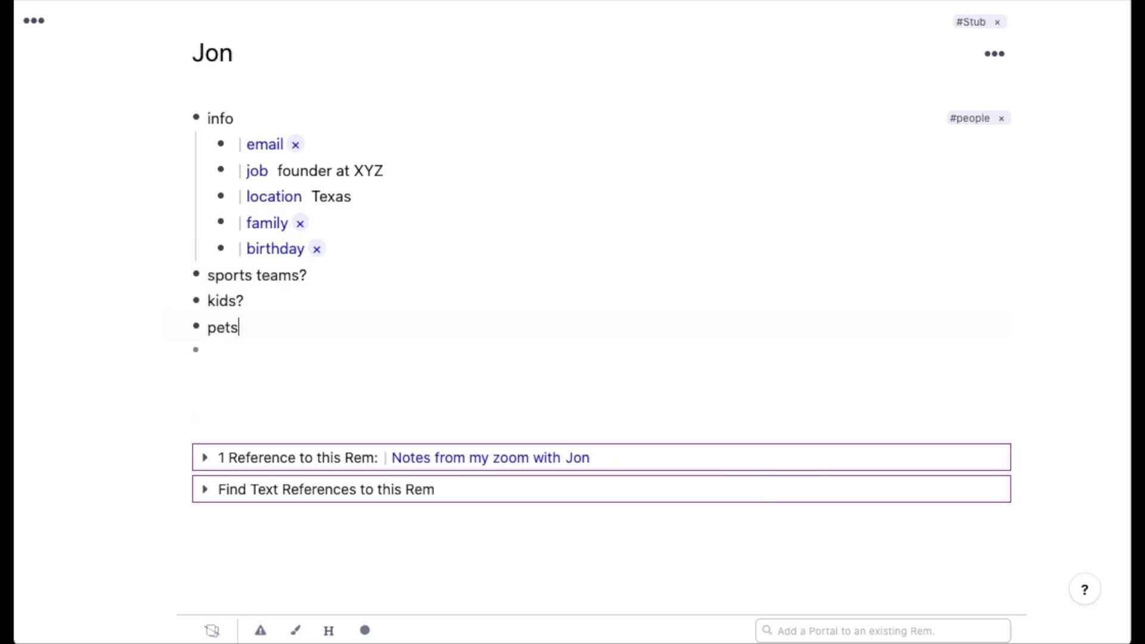
pyautogui.press('Return')
pyautogui.write('favorite ice cream flavor?')
pyautogui.press('Return')
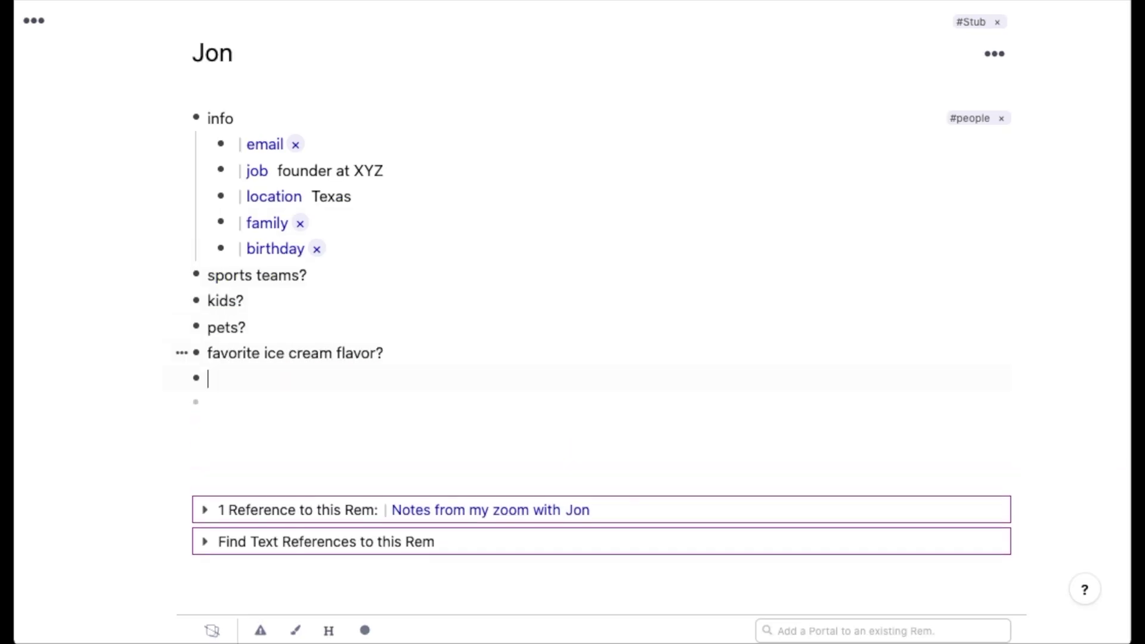
pyautogui.write('zodiac sign?')
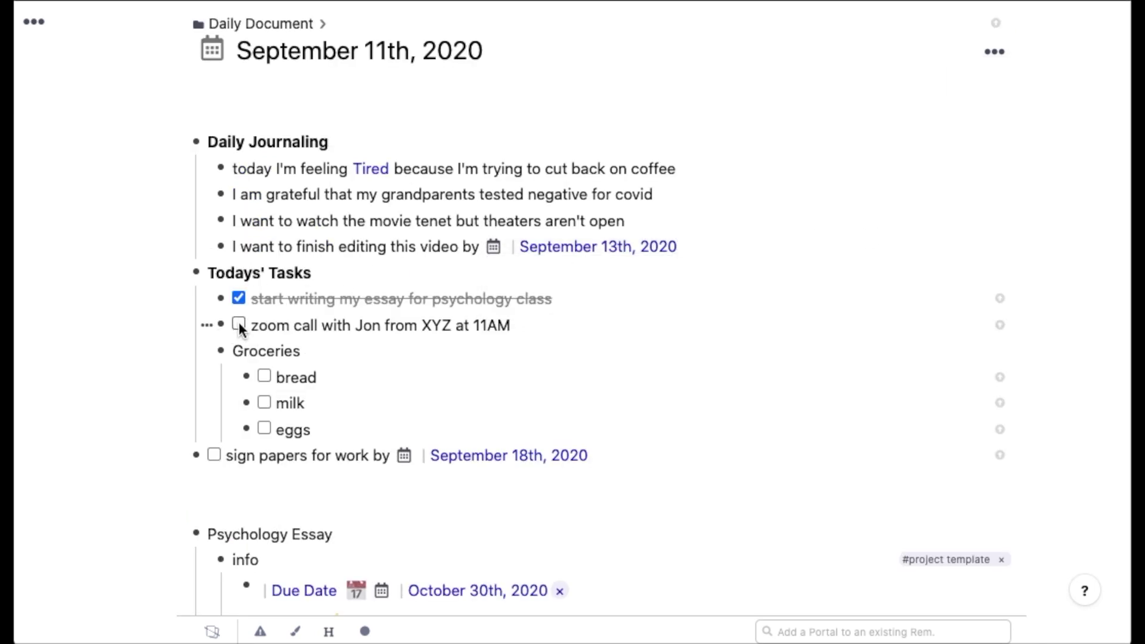
# Step: Check off the Jon zoom call plus bread, milk and eggs
pyautogui.click(239, 324)
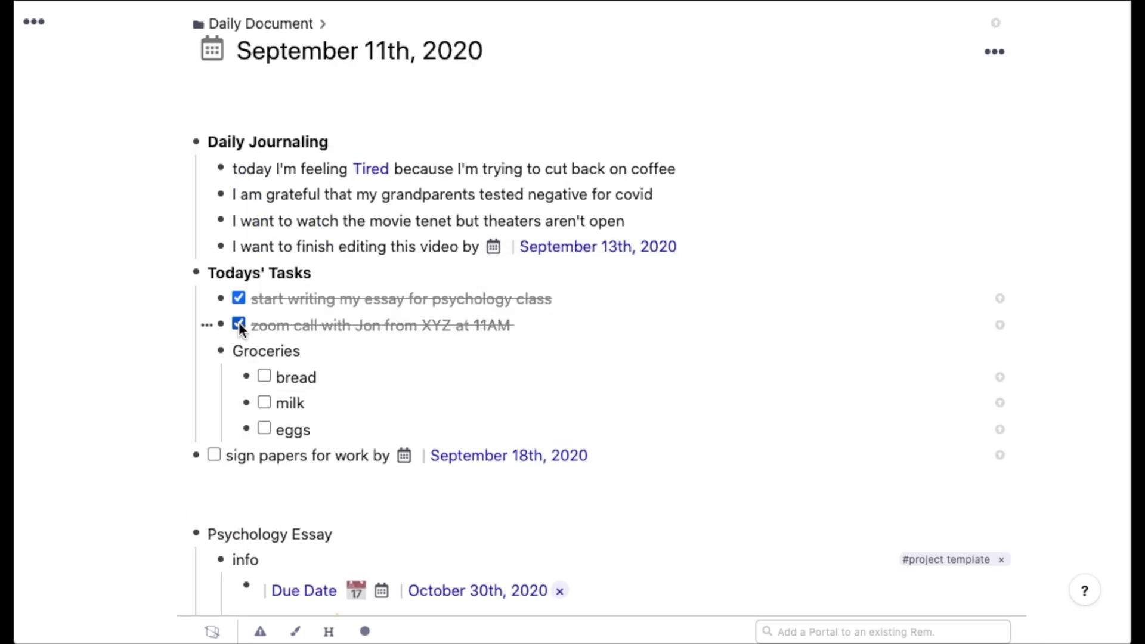
pyautogui.click(265, 377)
pyautogui.click(265, 403)
pyautogui.click(264, 428)
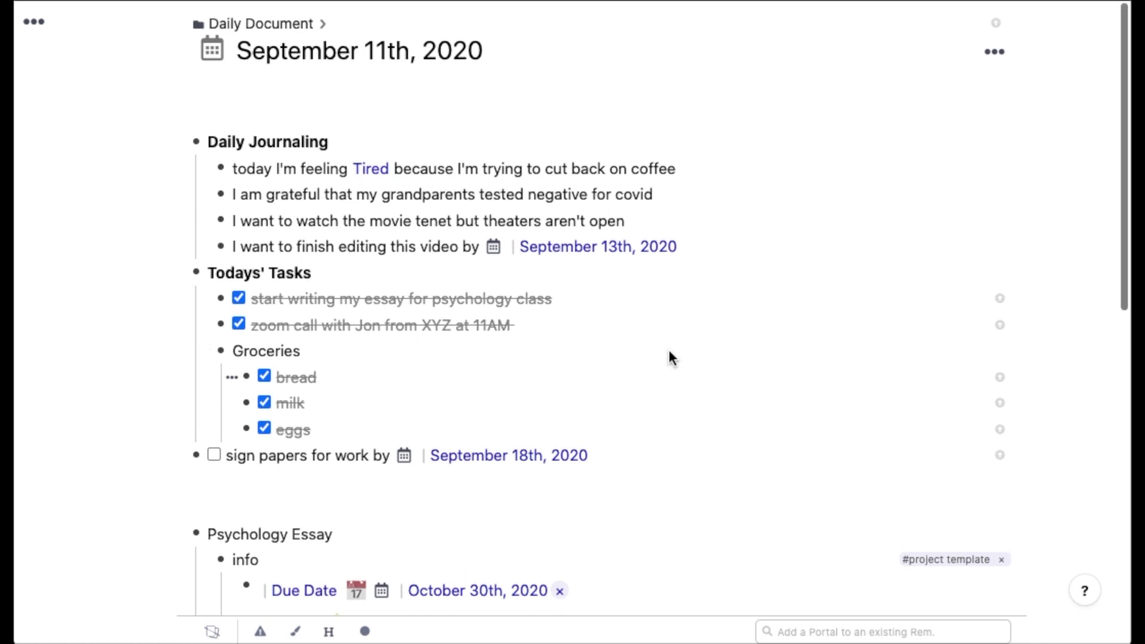
# Step: Move the 'sign papers for work' to-do under a new September 12 document and open it
pyautogui.click(340, 482)
pyautogui.click(331, 456)
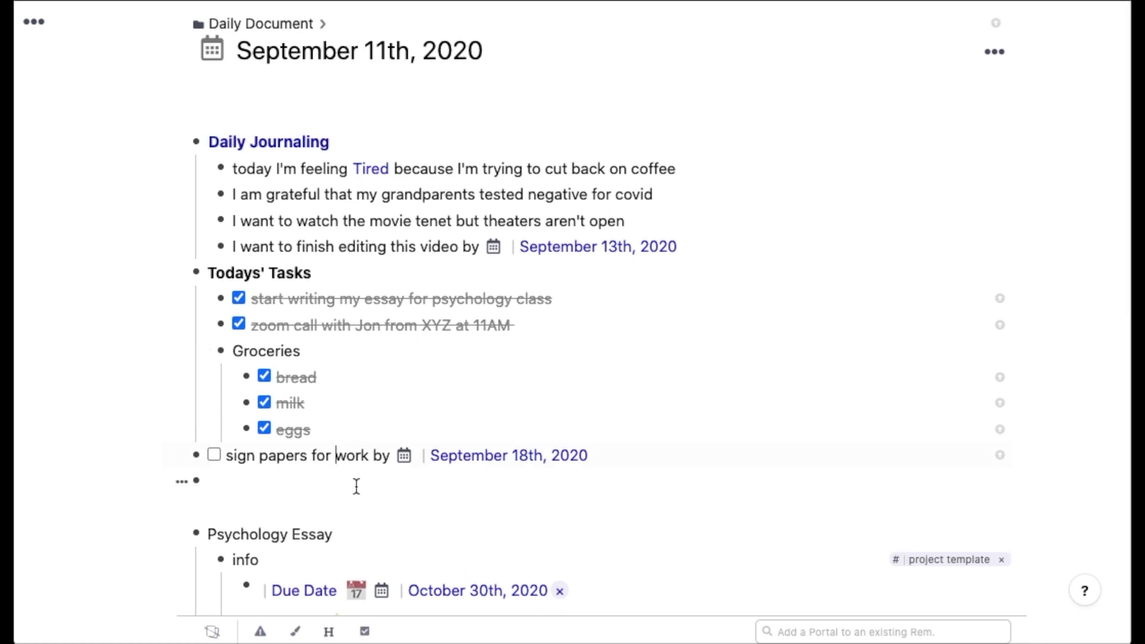
pyautogui.hotkey('ctrl', 'shift', 'm')
pyautogui.write('se')
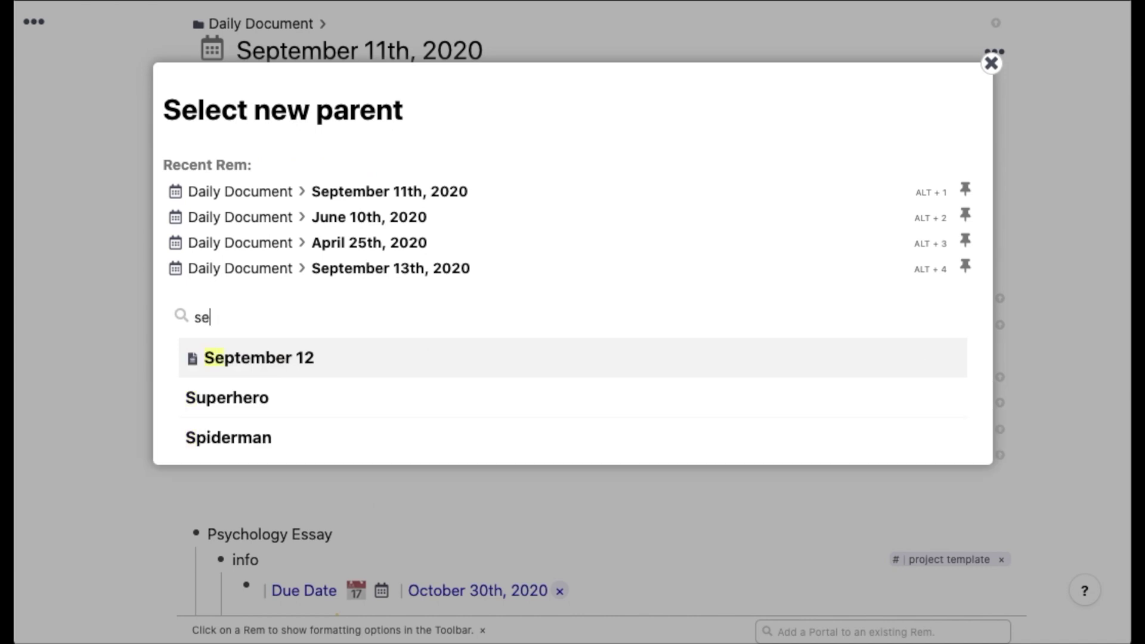
pyautogui.write('ptember 12')
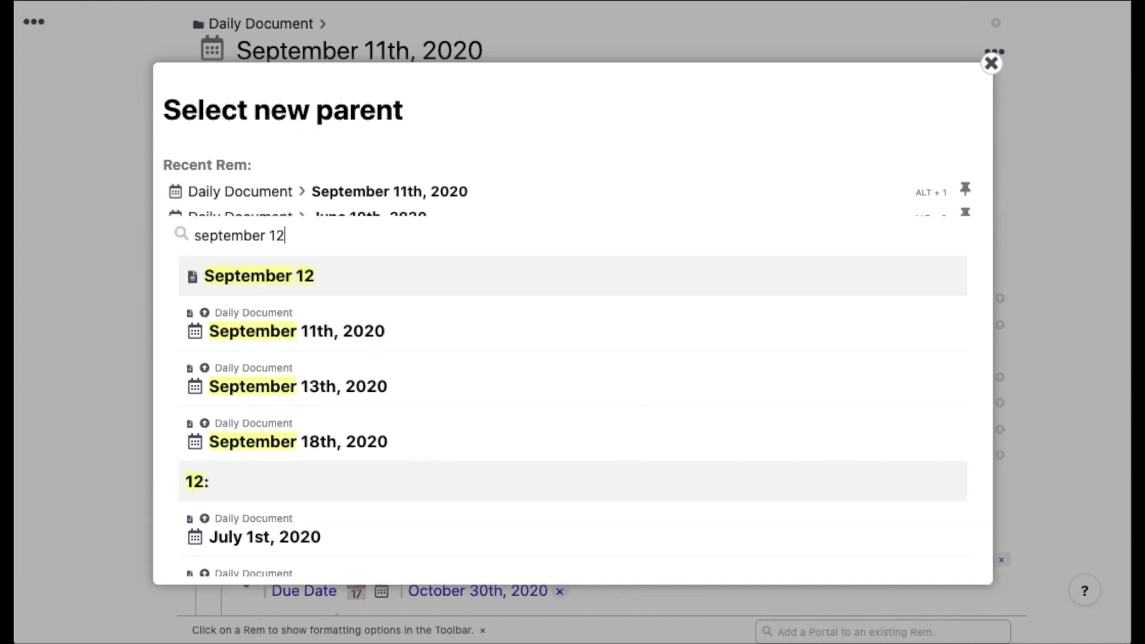
pyautogui.click(258, 276)
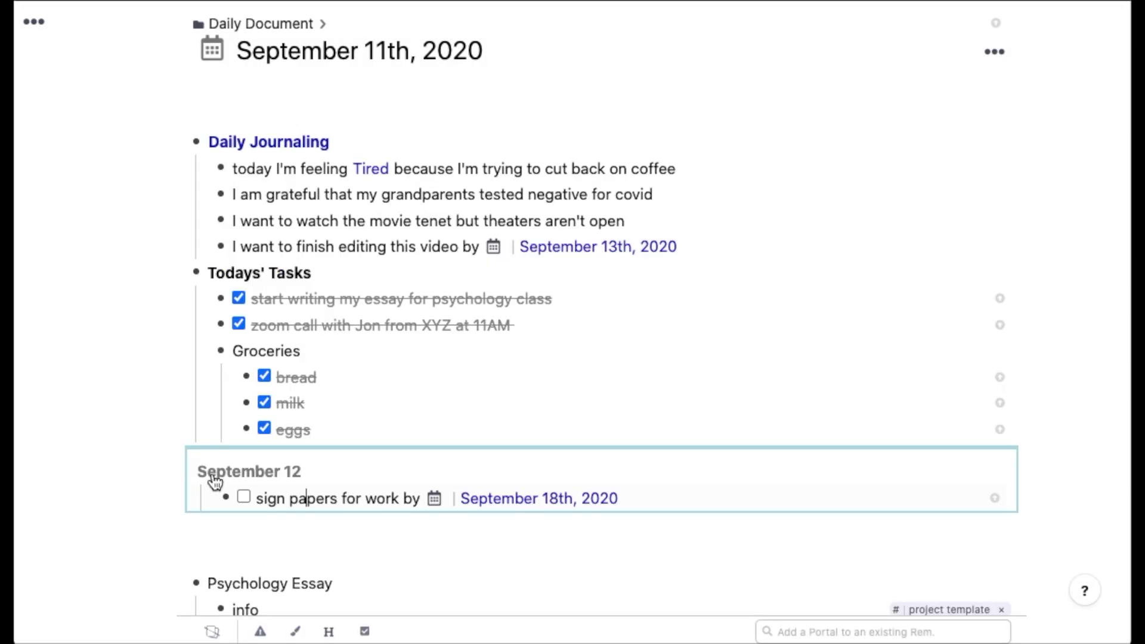
pyautogui.click(212, 472)
pyautogui.click(201, 472)
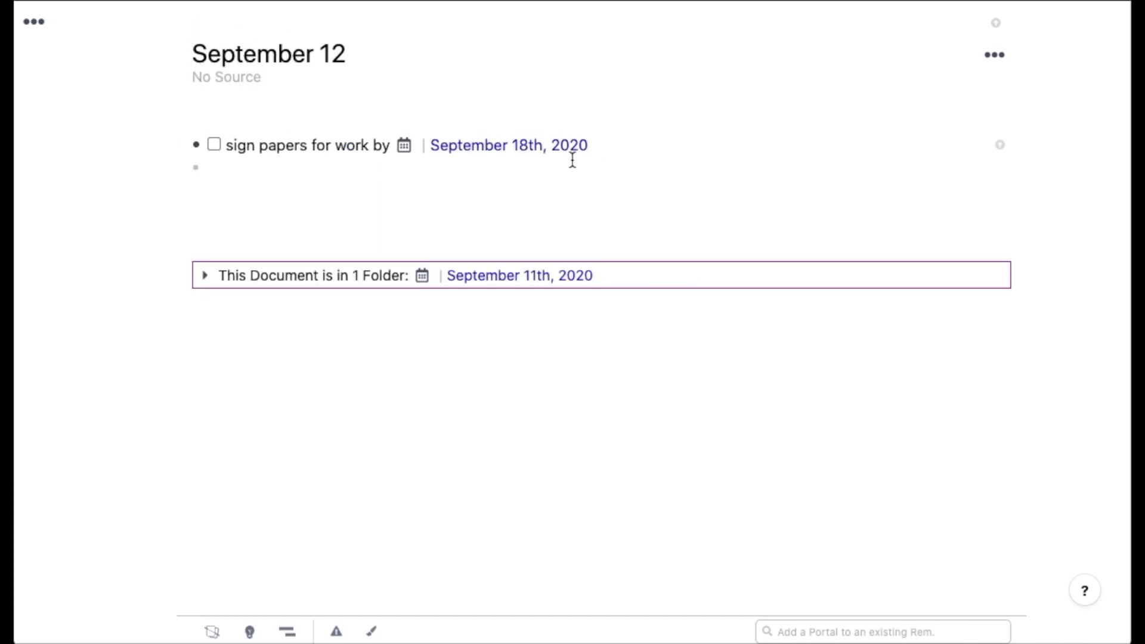
# Step: Back in the September 11th document, add a #To Read tag to Time Management Tips
pyautogui.hotkey('alt', 'Left')
pyautogui.scroll(-3, 470, 363)
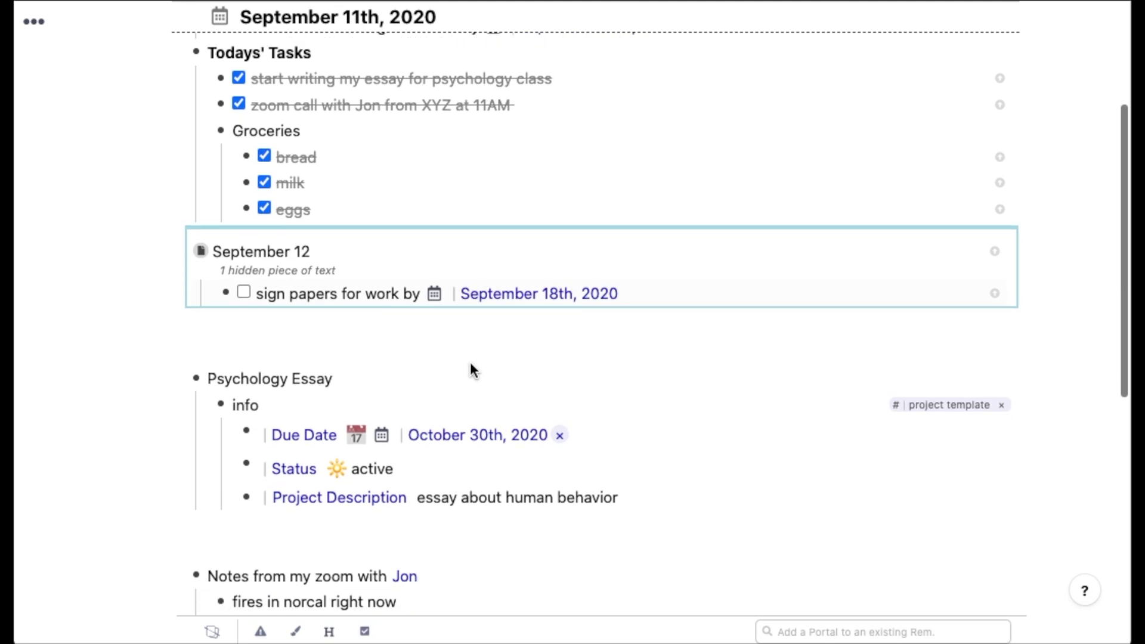
pyautogui.scroll(-3, 471, 363)
pyautogui.scroll(-2, 470, 361)
pyautogui.scroll(-2, 470, 362)
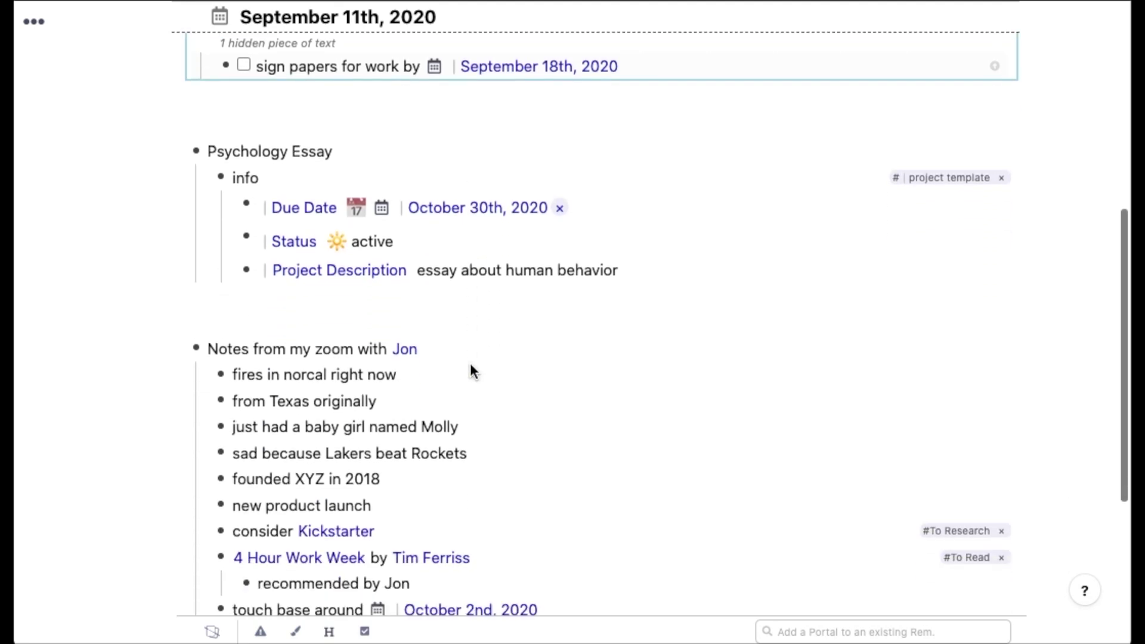
pyautogui.scroll(-3, 470, 363)
pyautogui.scroll(-2, 469, 363)
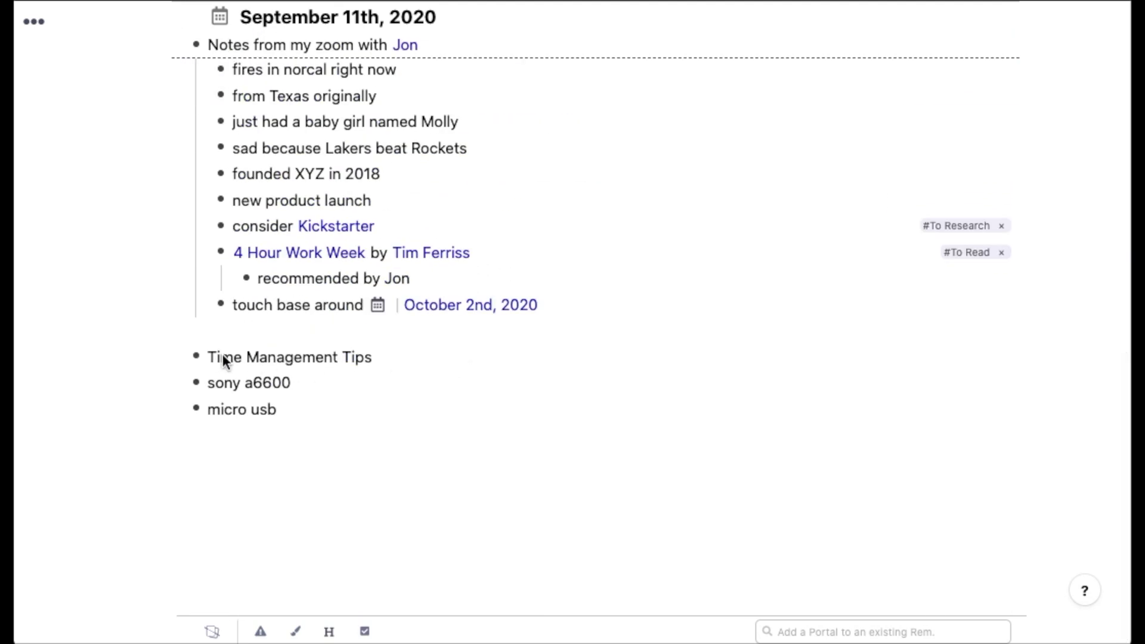
pyautogui.click(384, 358)
pyautogui.write('#')
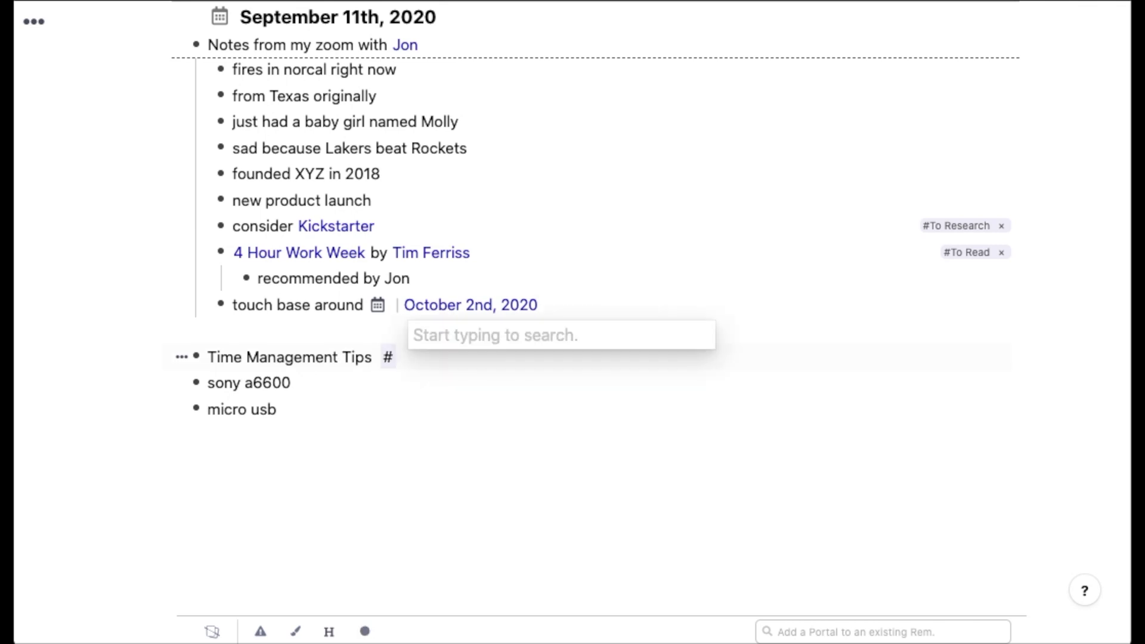
pyautogui.write('to read')
pyautogui.press('Return')
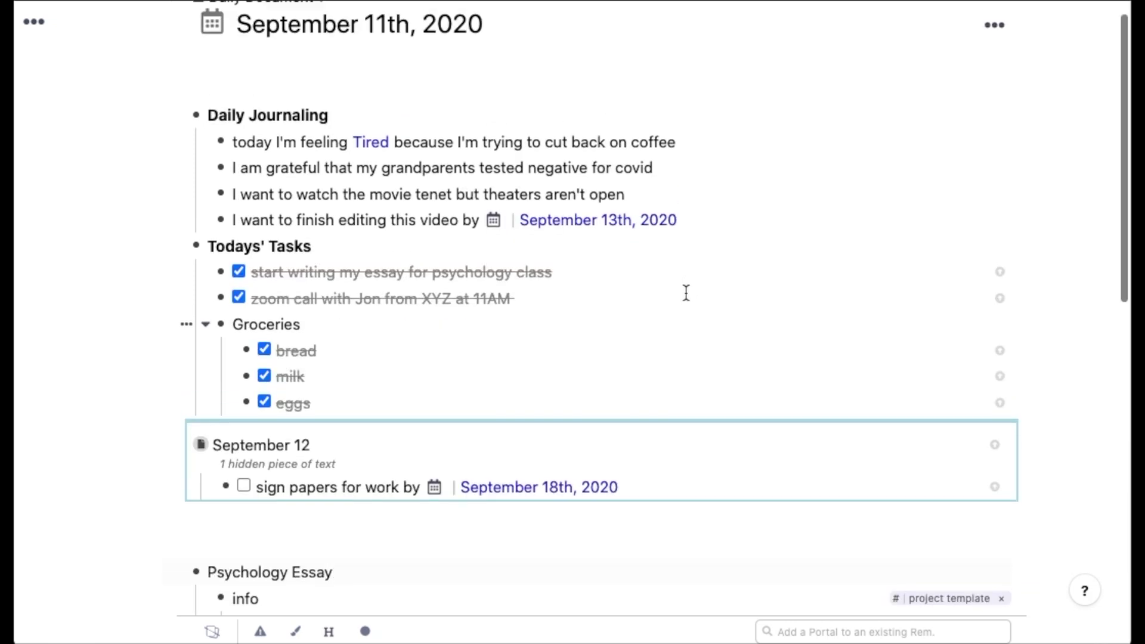
pyautogui.scroll(1, 686, 293)
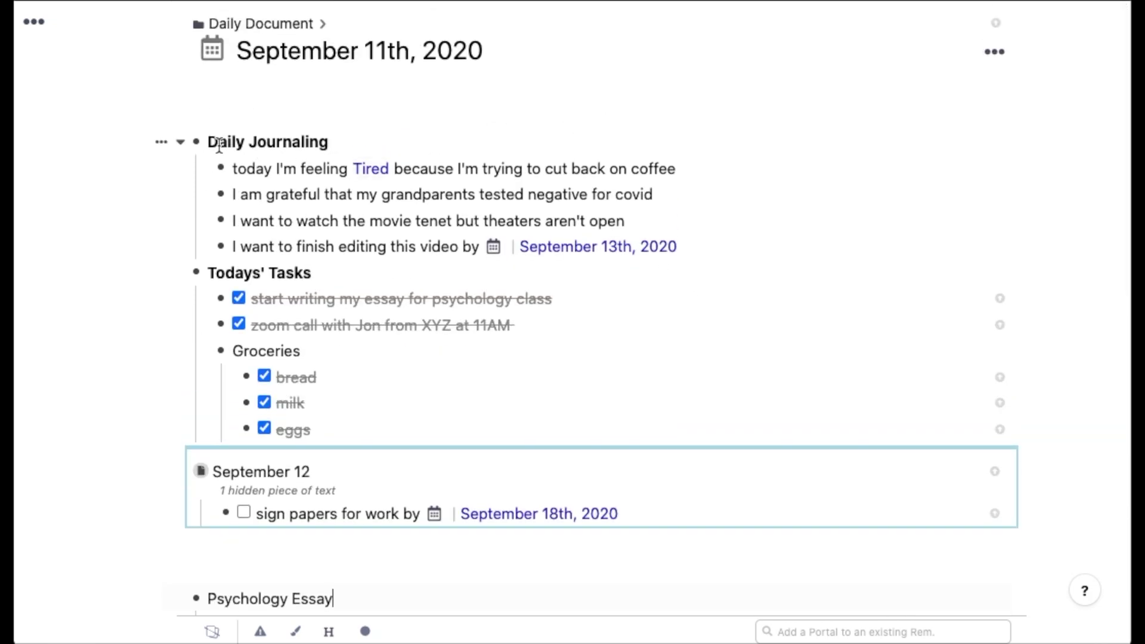
# Step: Reference Daily Journaling, nest a 'call grandparents tomorrow' to-do under covid, make the video-editing line a to-do
pyautogui.moveTo(209, 142); pyautogui.dragTo(334, 143)
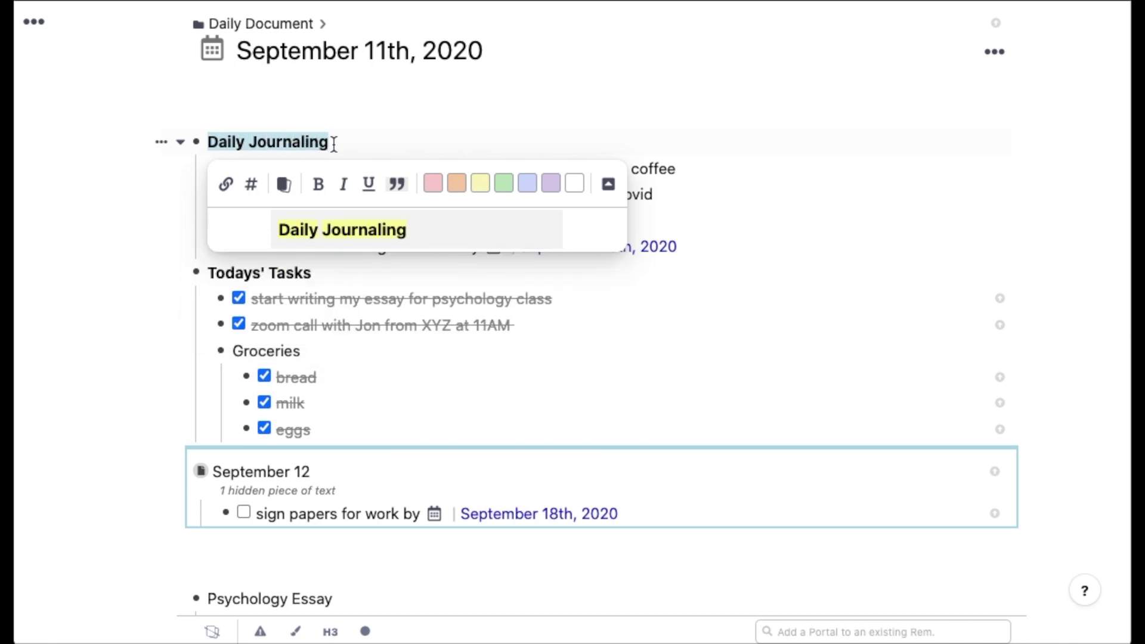
pyautogui.write('[[')
pyautogui.click(434, 170)
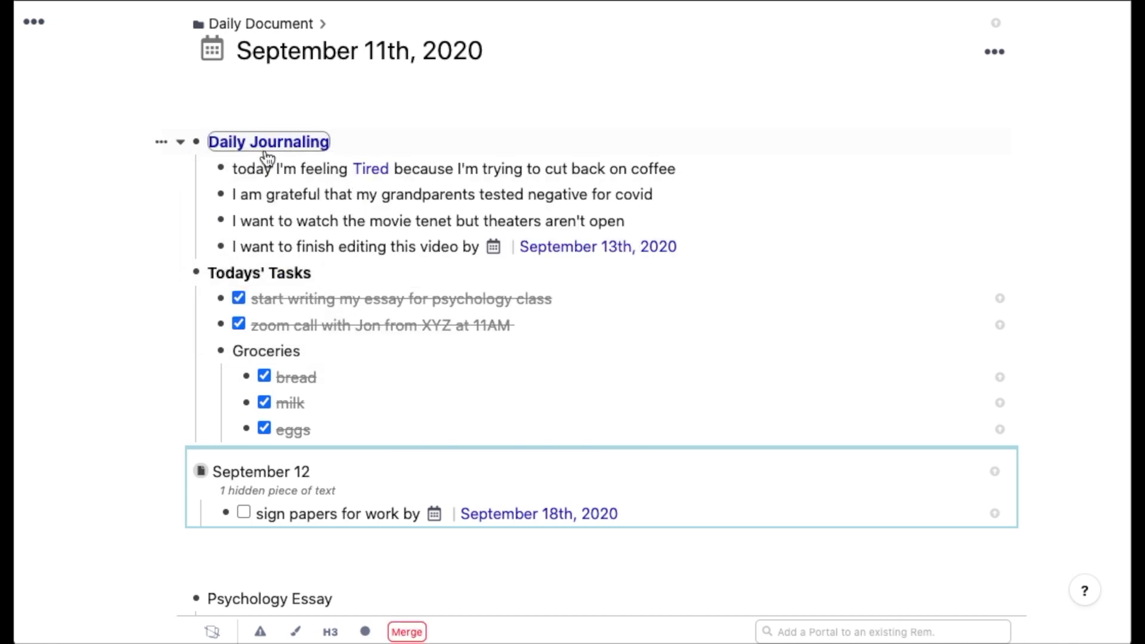
pyautogui.click(668, 194)
pyautogui.press('Return')
pyautogui.press('Tab')
pyautogui.write('call grandparents tom')
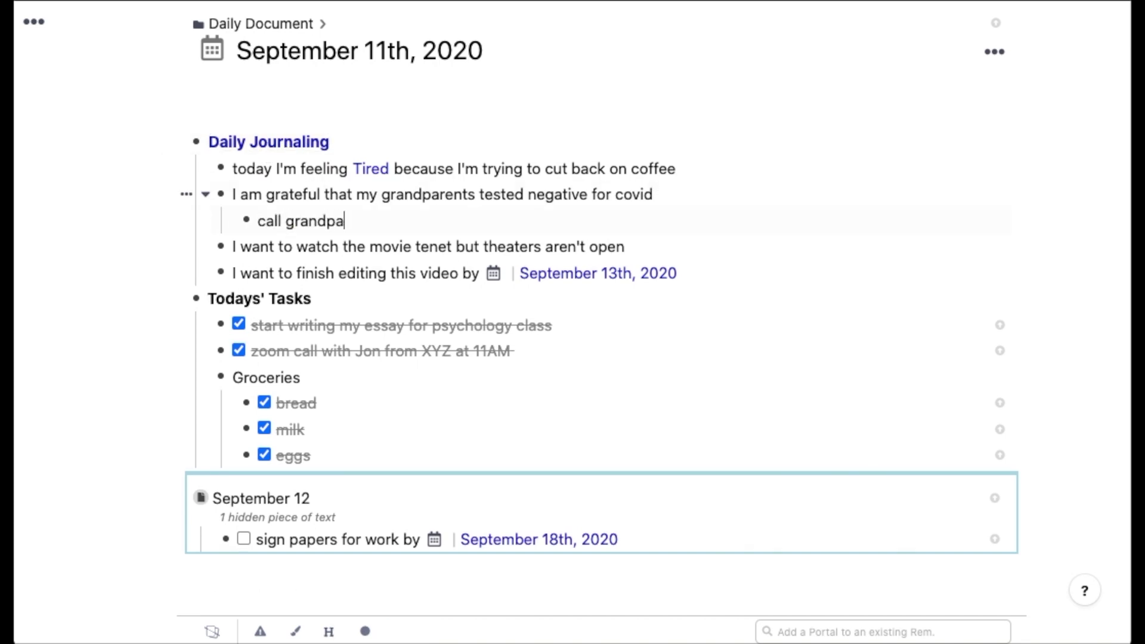
pyautogui.write('orrow')
pyautogui.hotkey('ctrl', 'Return')
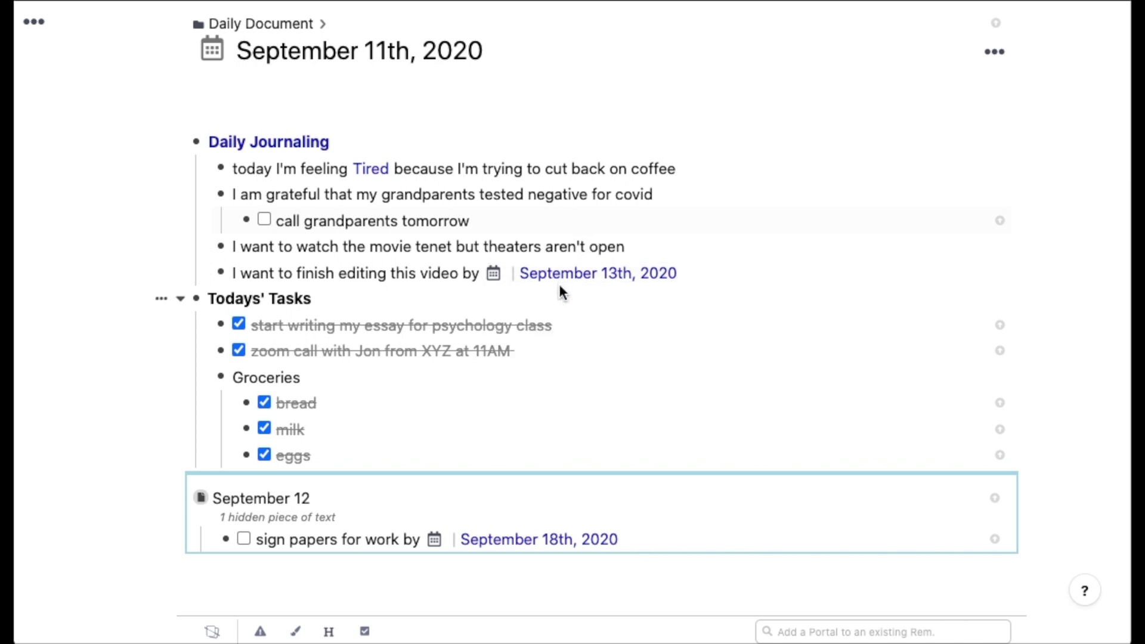
pyautogui.click(307, 273)
pyautogui.hotkey('ctrl', 'Return')
pyautogui.scroll(-5, 358, 294)
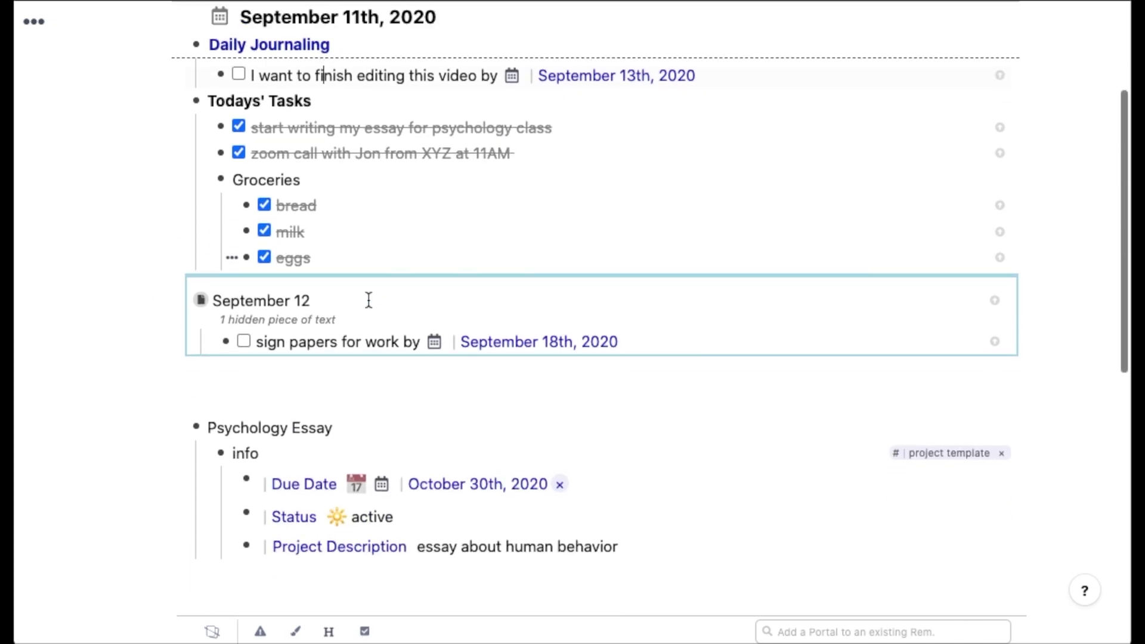
# Step: Put the cursor after the Psychology Essay heading to add the Psych Class tag
pyautogui.click(345, 429)
pyautogui.write('##psych cla')
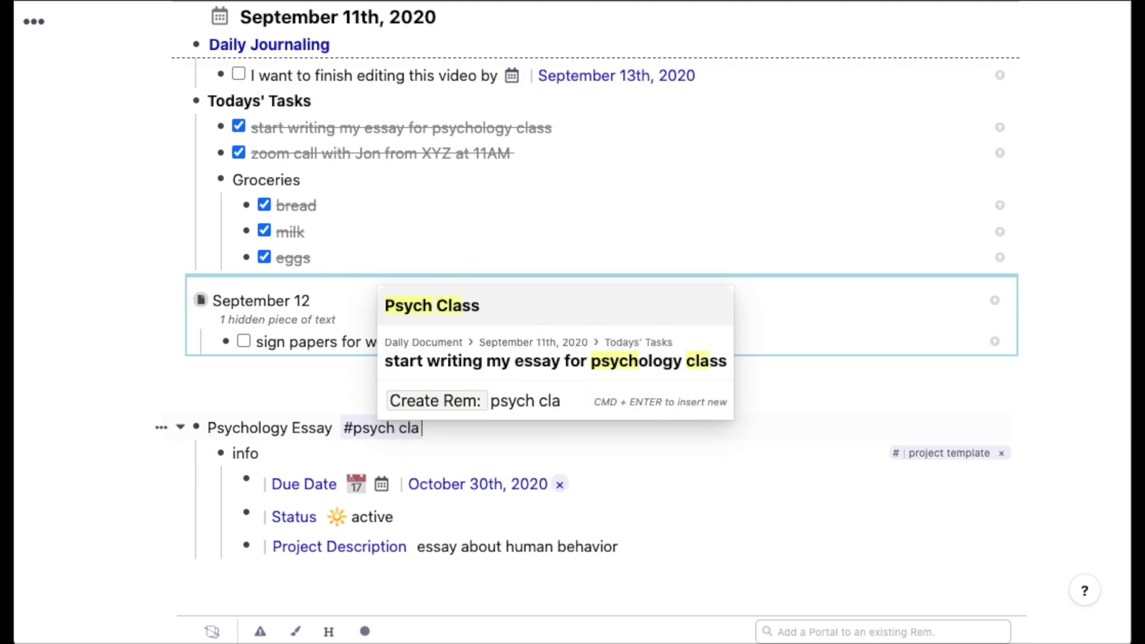